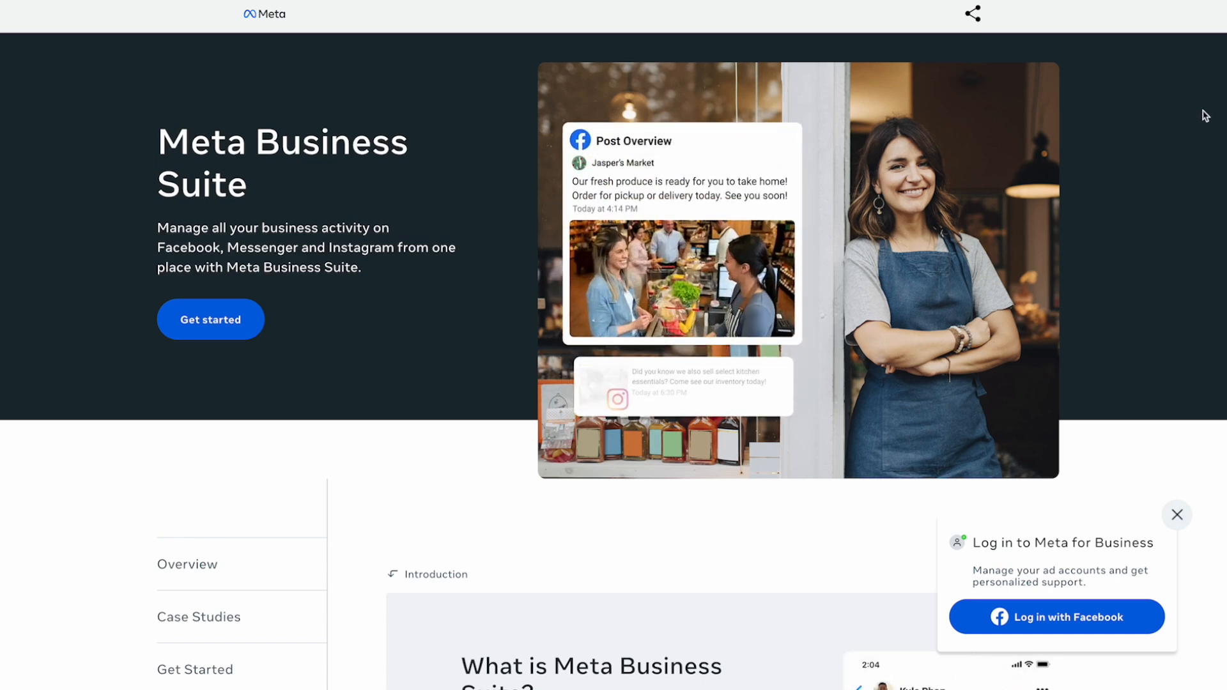
# Get started with Meta Business Suite and log in with the Facebook account.
pyautogui.click(226, 327)
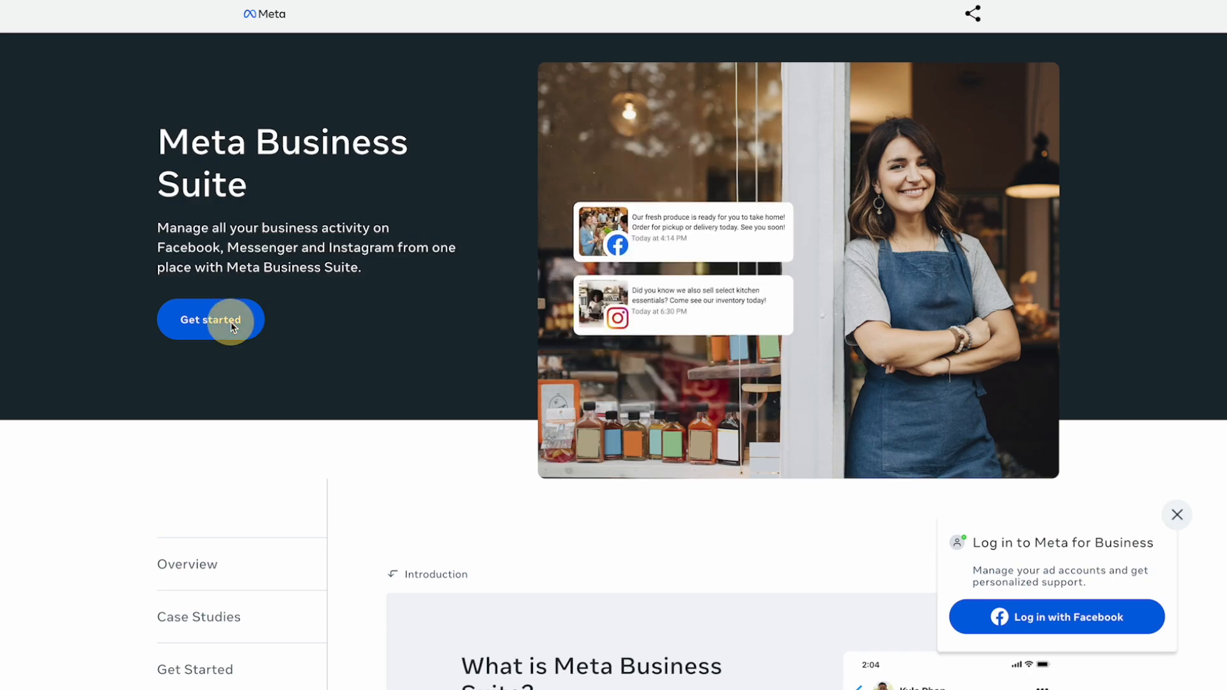
pyautogui.click(223, 323)
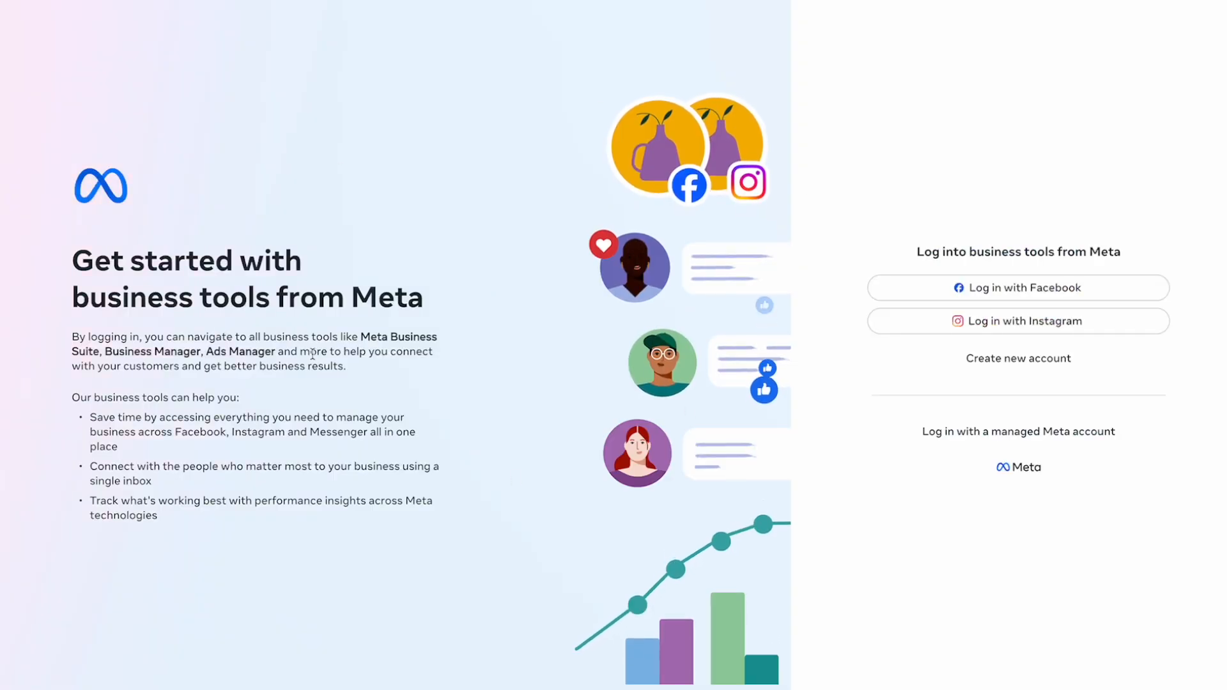
pyautogui.click(950, 295)
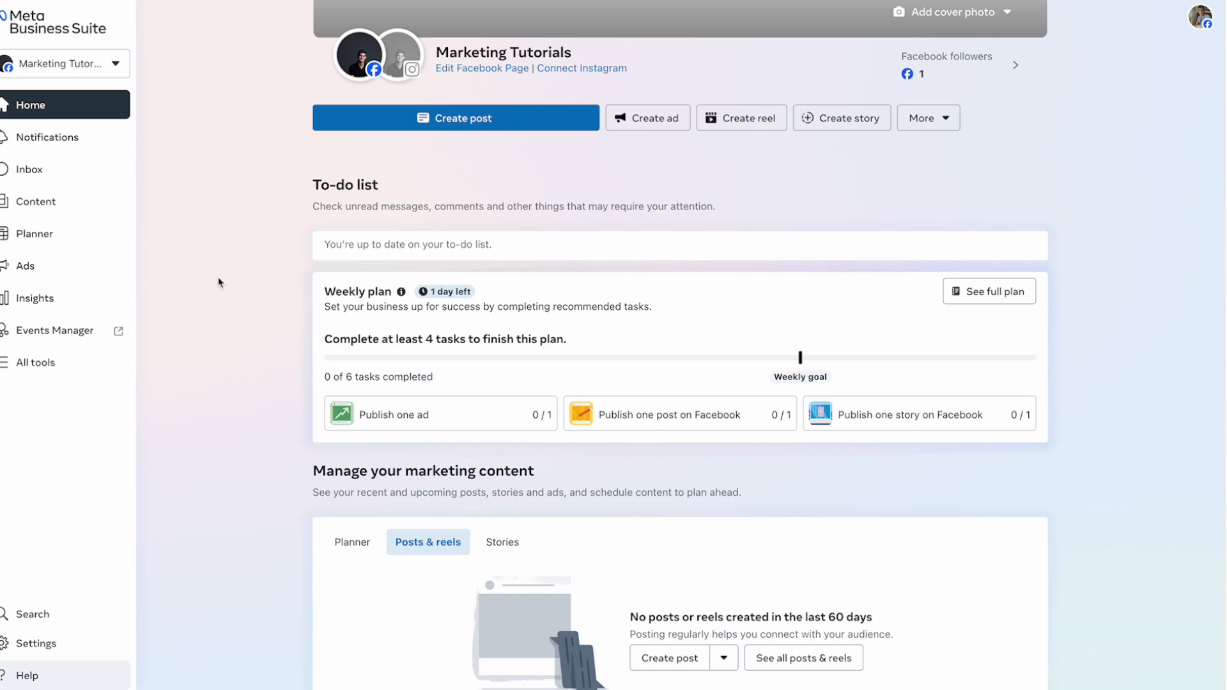
# Find Events Manager by searching all tools for "event", open it and show its data sources.
pyautogui.click(68, 367)
pyautogui.click(287, 73)
pyautogui.write('event')
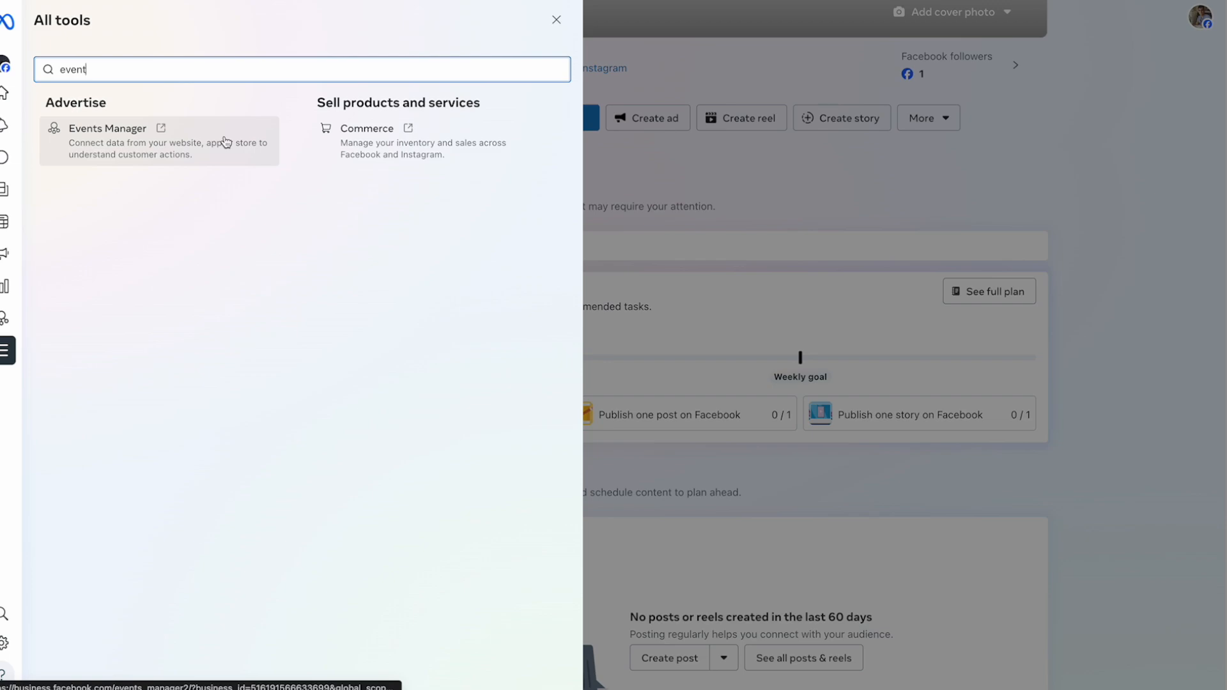
pyautogui.click(165, 130)
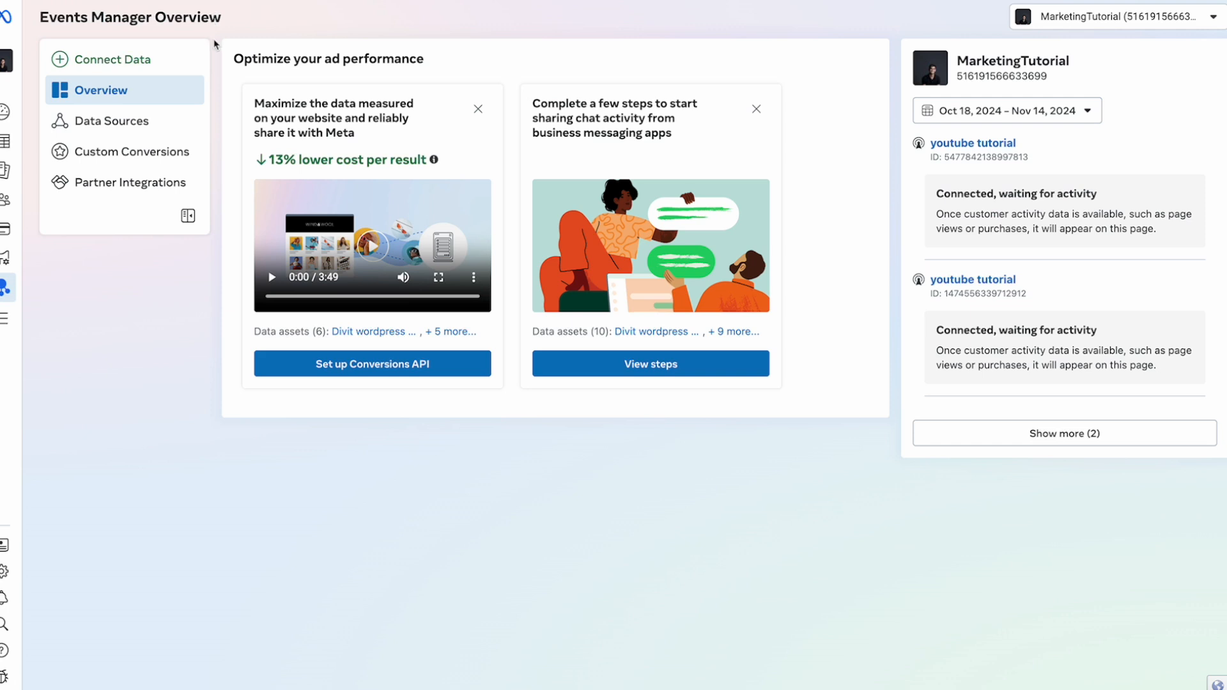
pyautogui.click(136, 126)
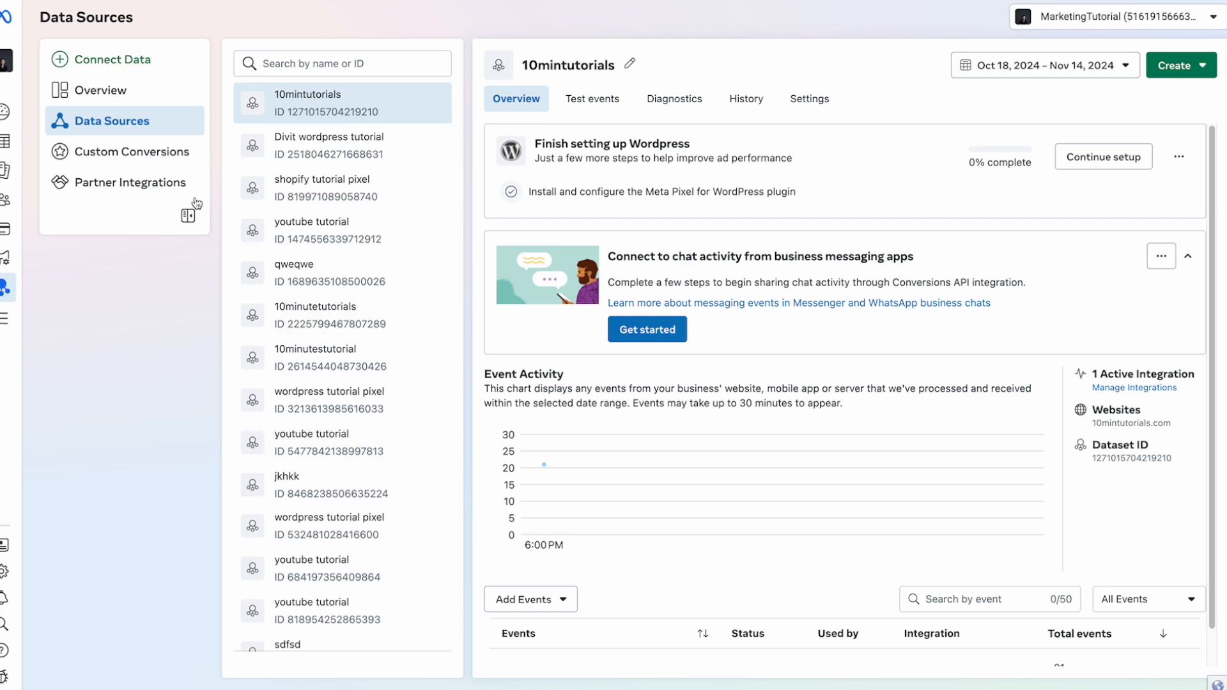
# Start connecting a new data source of the Web type.
pyautogui.click(134, 67)
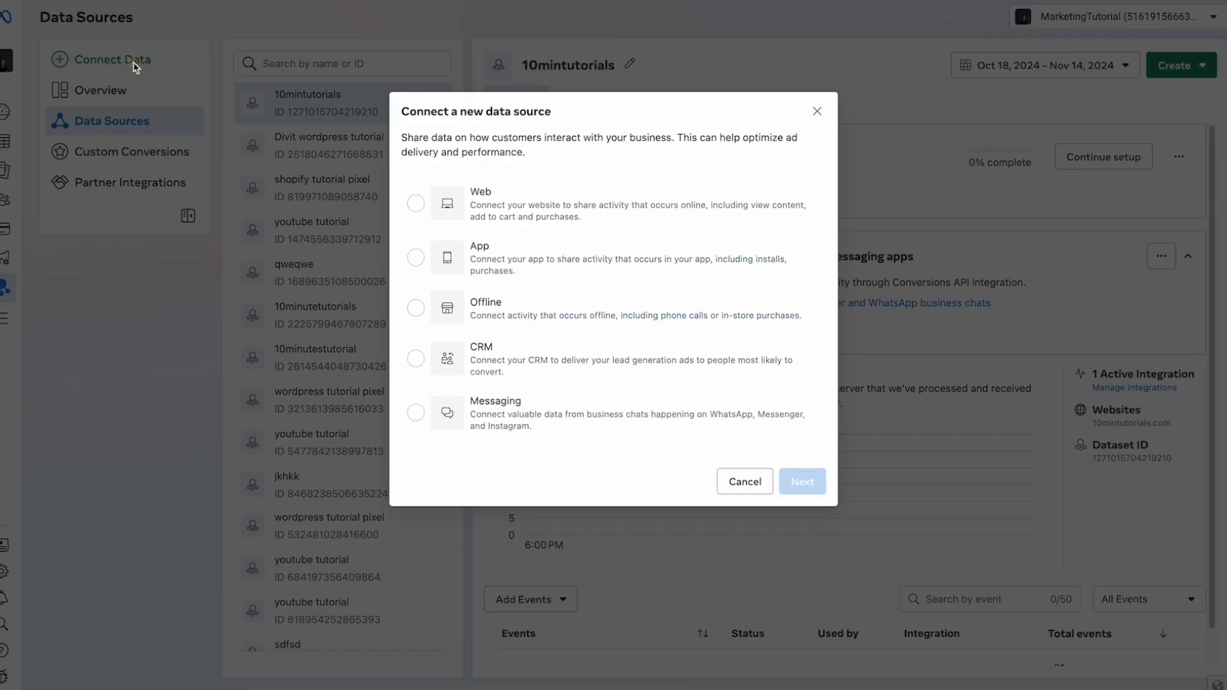
pyautogui.click(416, 204)
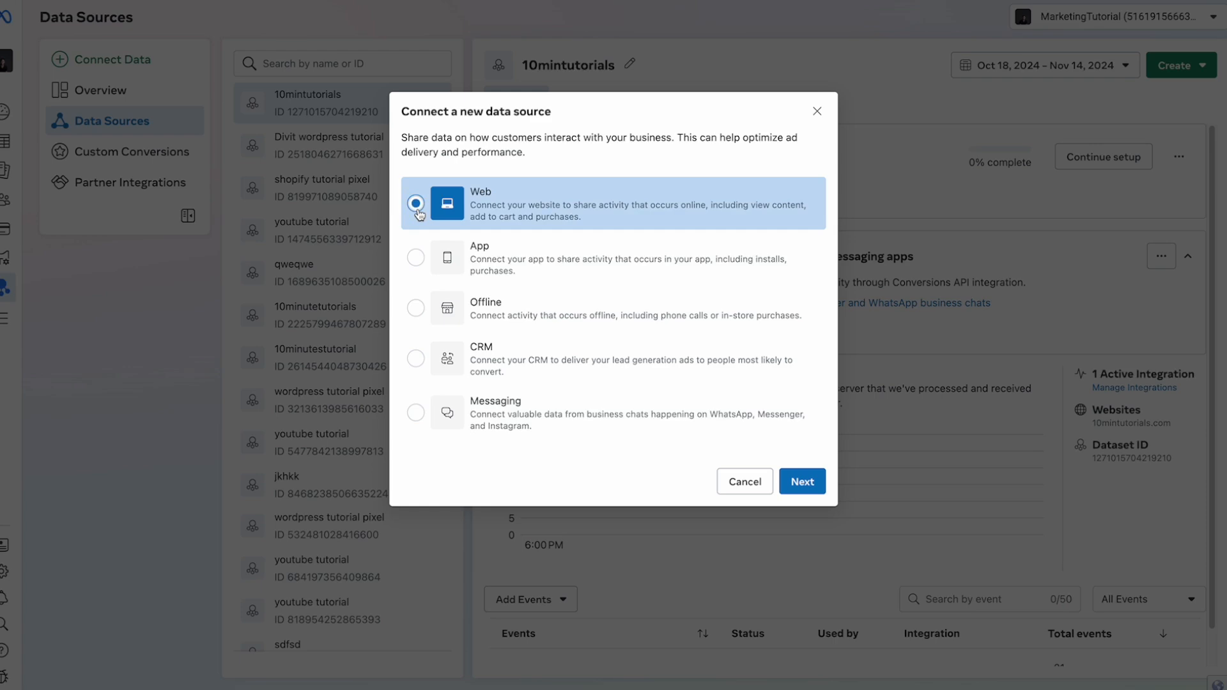
pyautogui.click(799, 483)
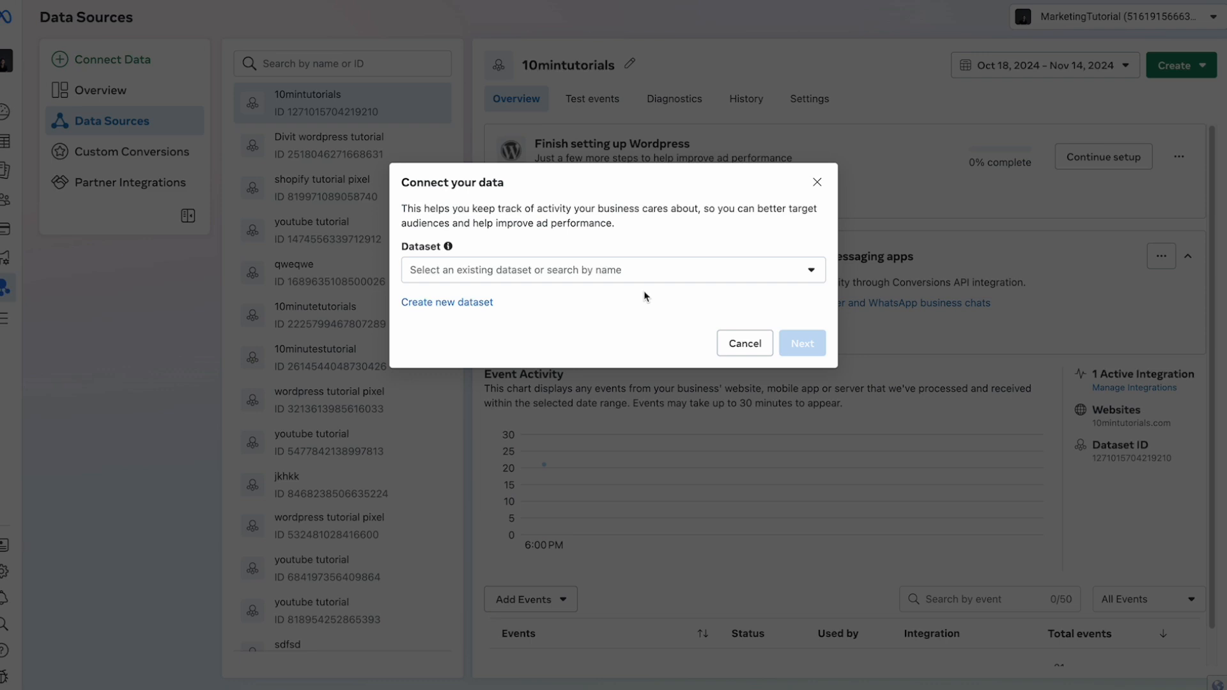
# Create a new dataset named "testpixel" for the web connection instead of using an existing one.
pyautogui.click(639, 273)
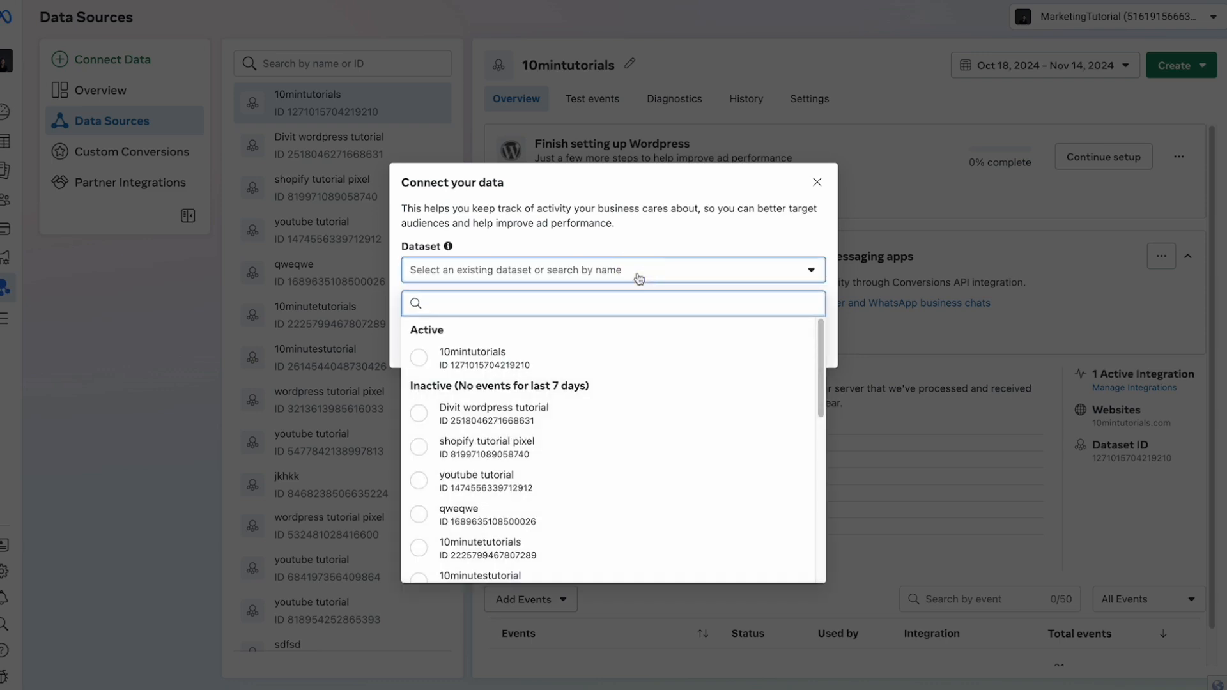
pyautogui.click(628, 253)
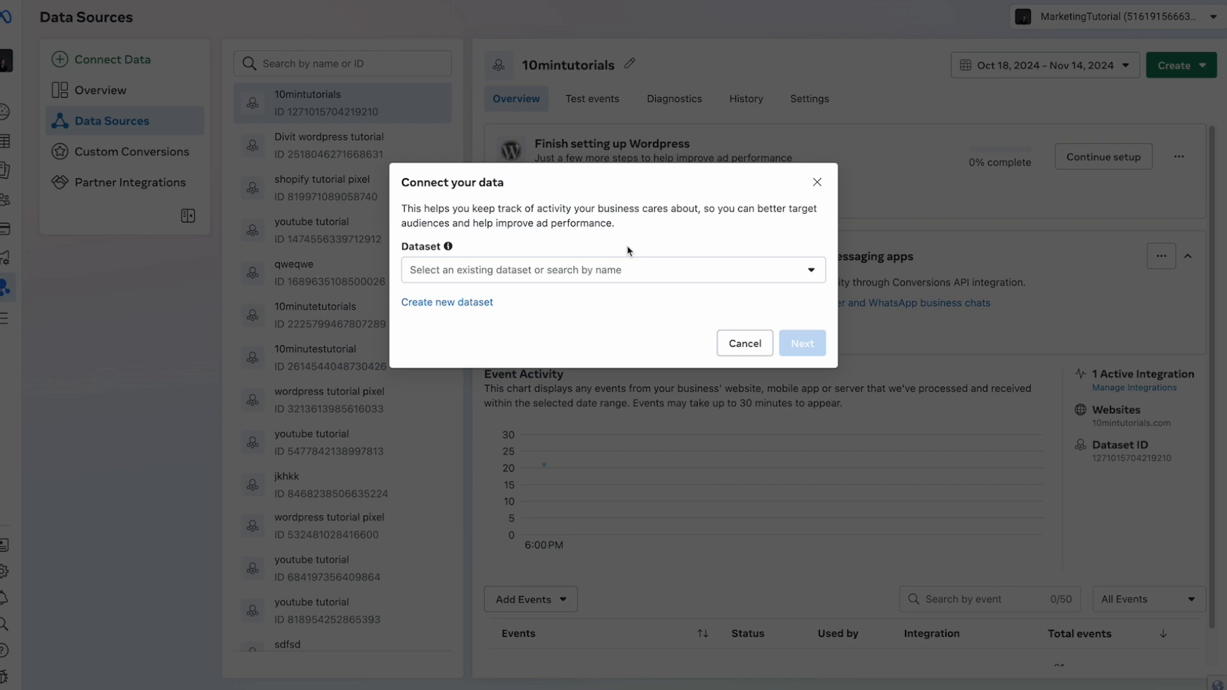
pyautogui.click(474, 303)
pyautogui.click(500, 243)
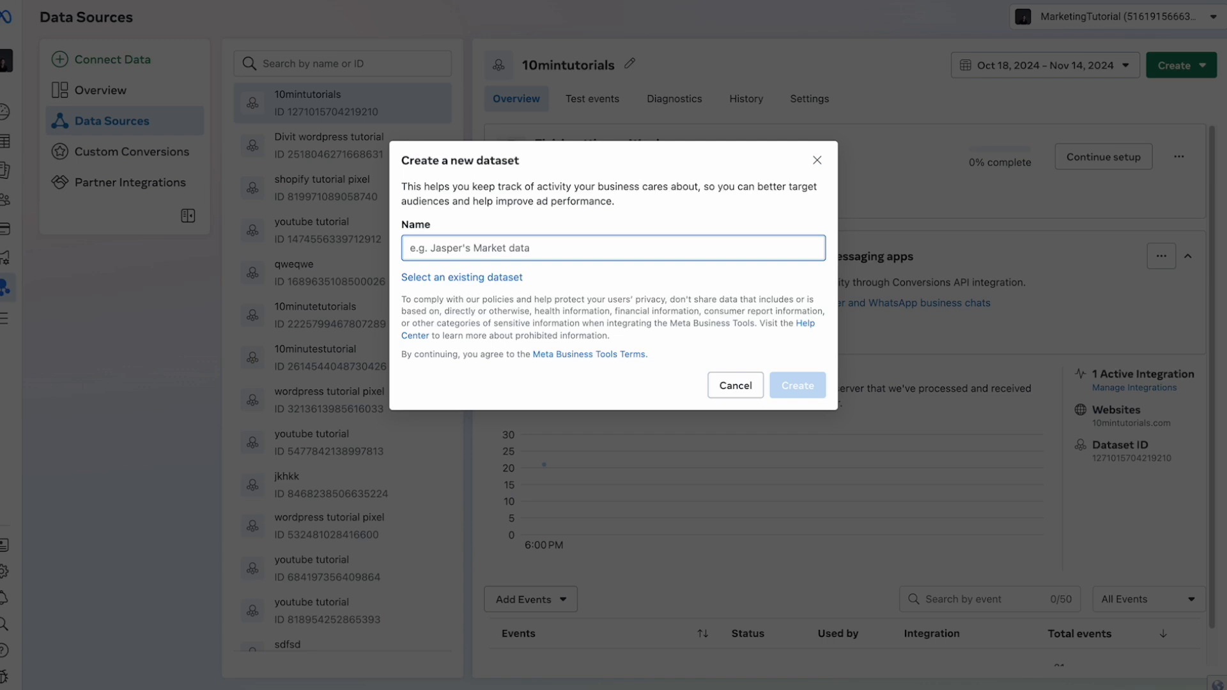
pyautogui.write('testpixel')
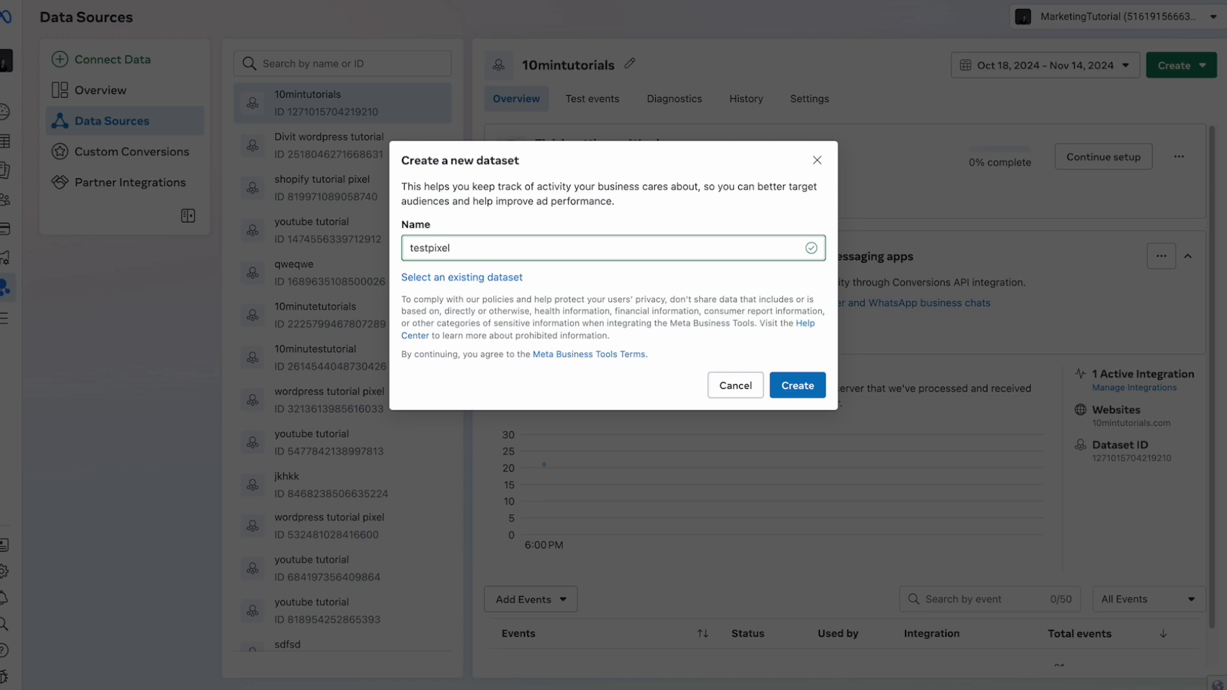
pyautogui.click(818, 387)
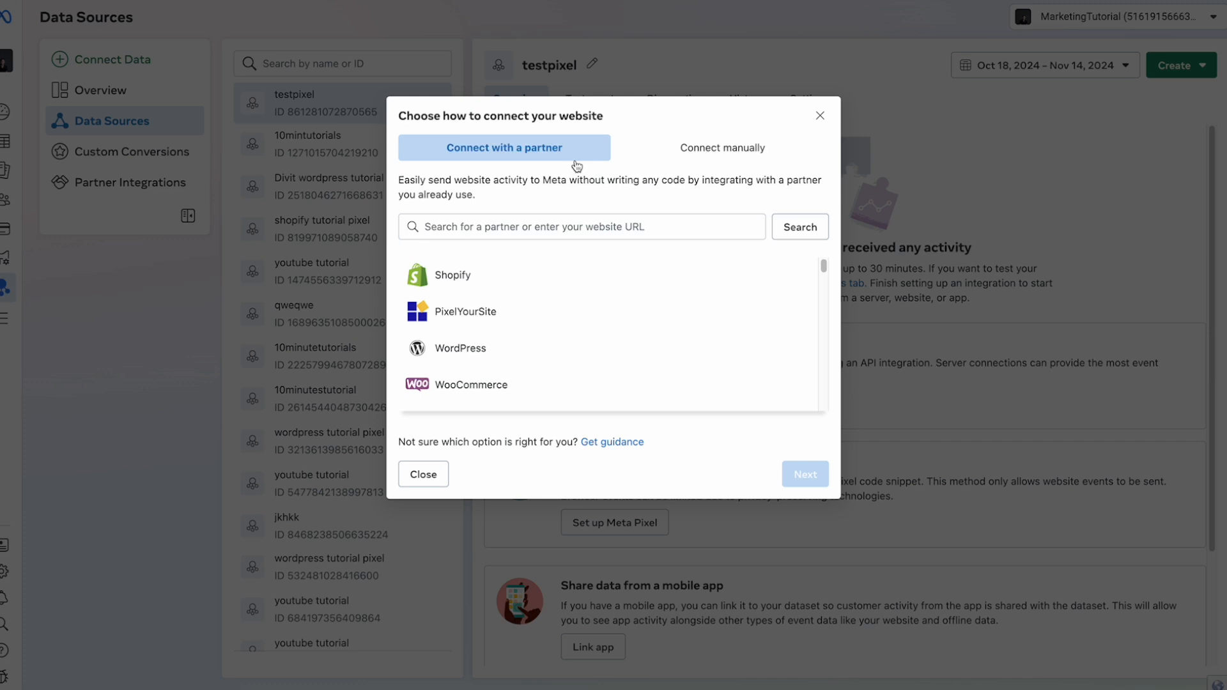
# Choose to connect the website manually with the Meta Pixel only option.
pyautogui.click(679, 154)
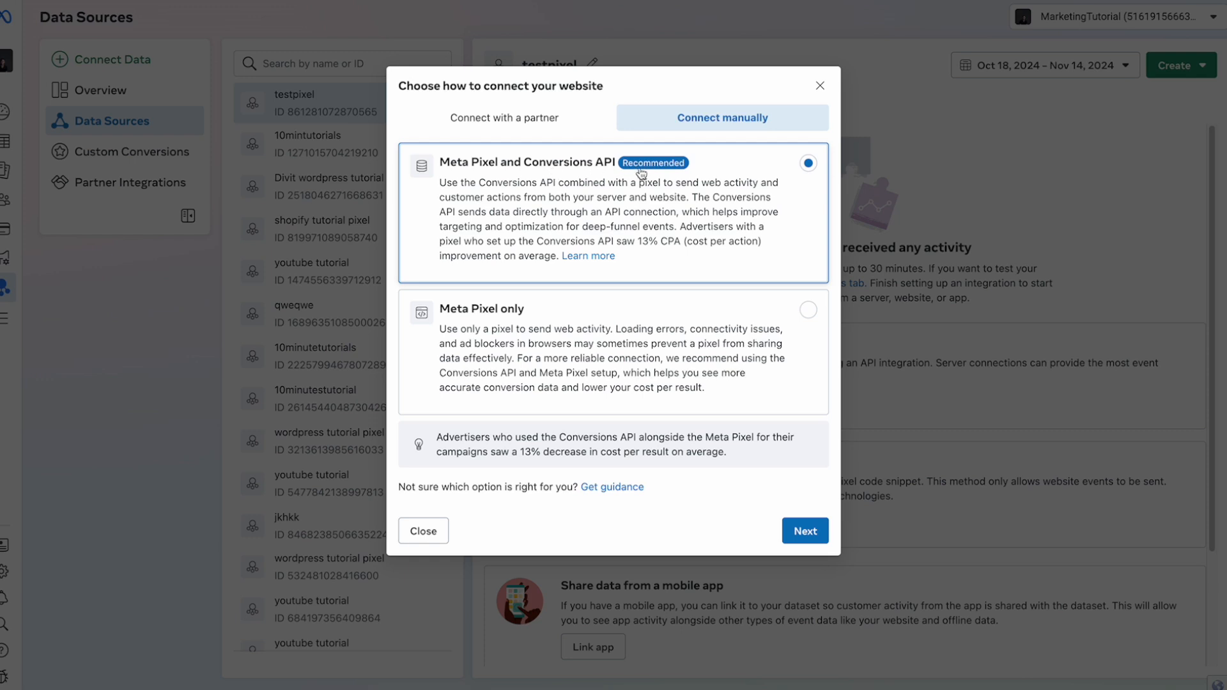
pyautogui.click(665, 321)
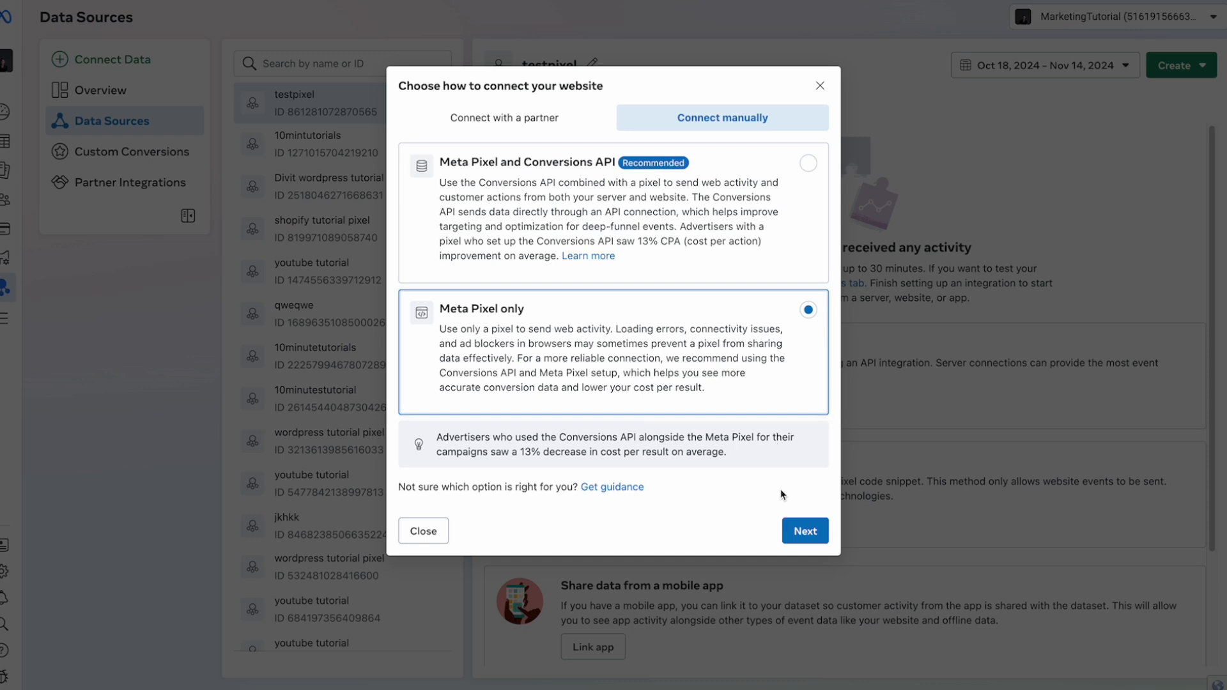
pyautogui.click(805, 533)
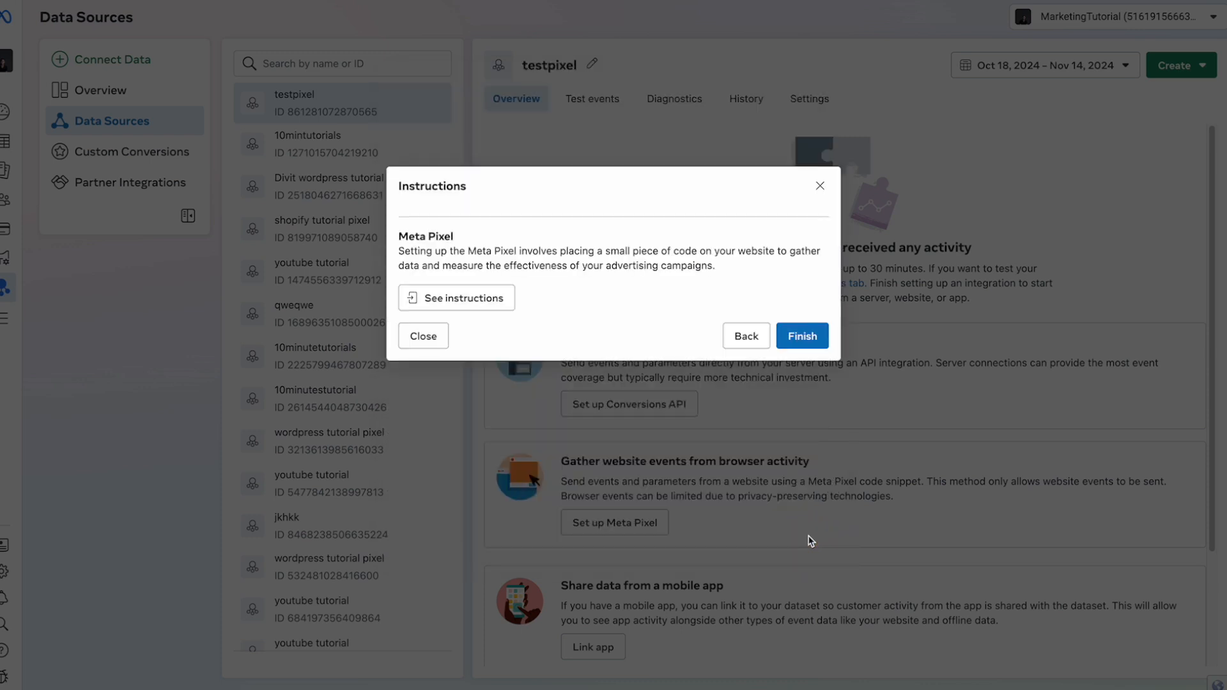
# Open the Meta Pixel setup instructions, finish the connection dialog and copy the pixel base code.
pyautogui.click(467, 306)
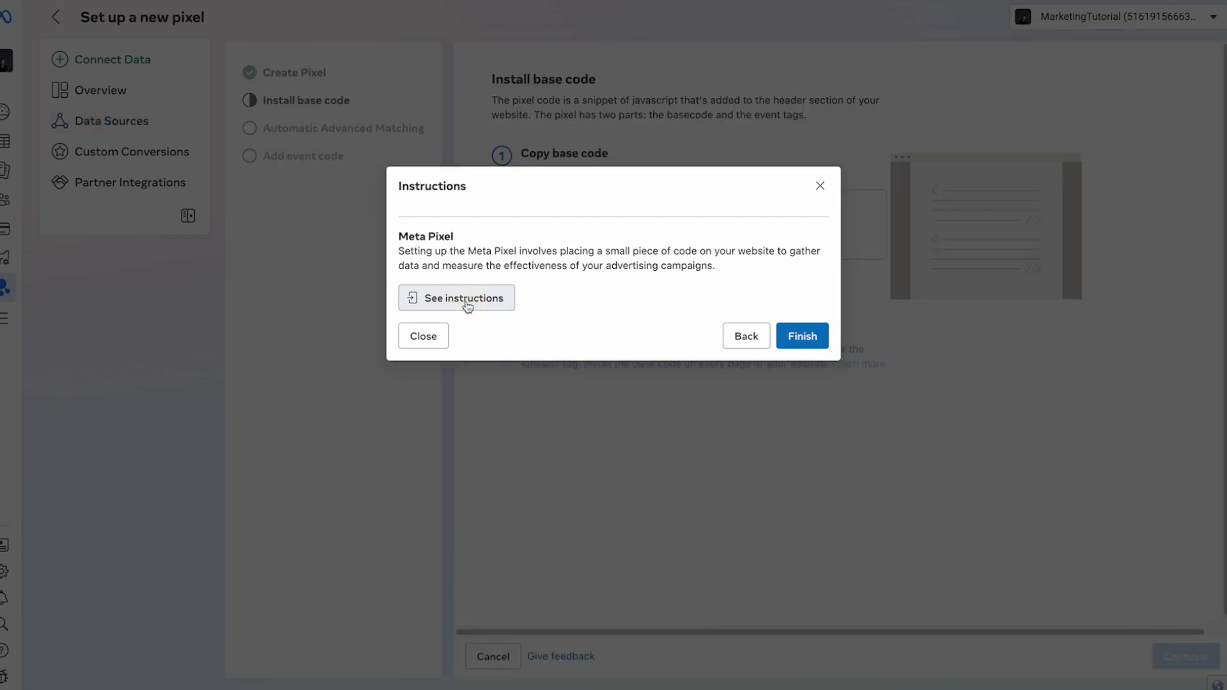
pyautogui.click(800, 337)
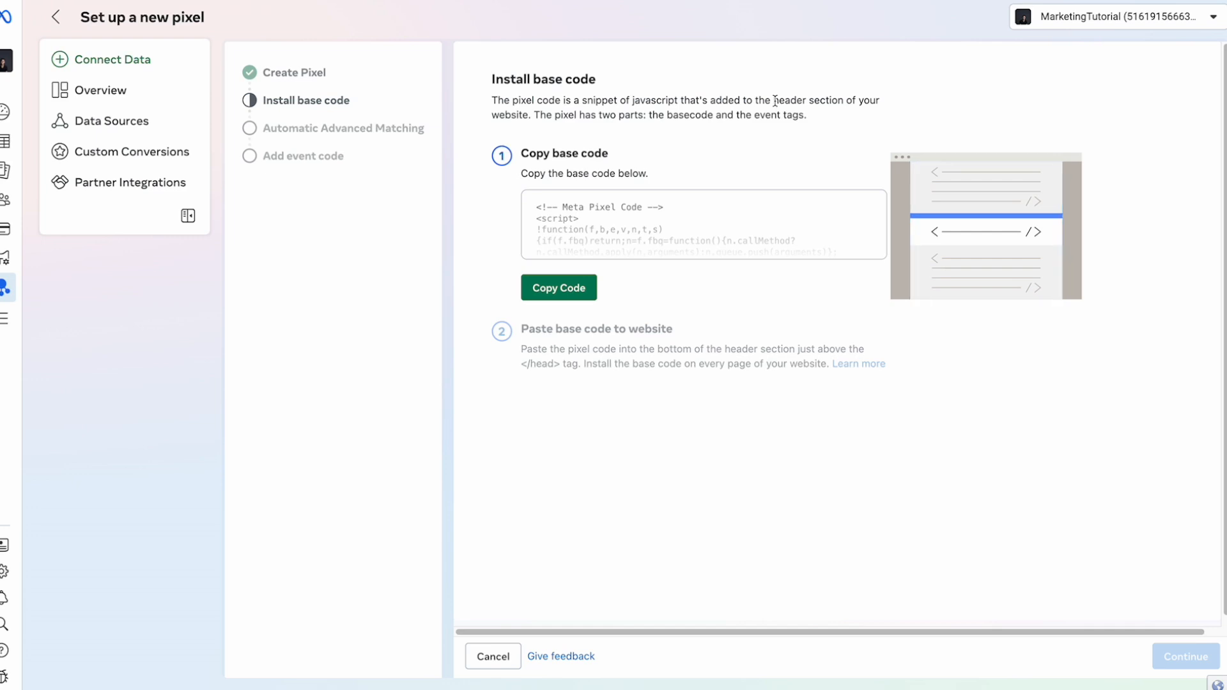
pyautogui.click(571, 291)
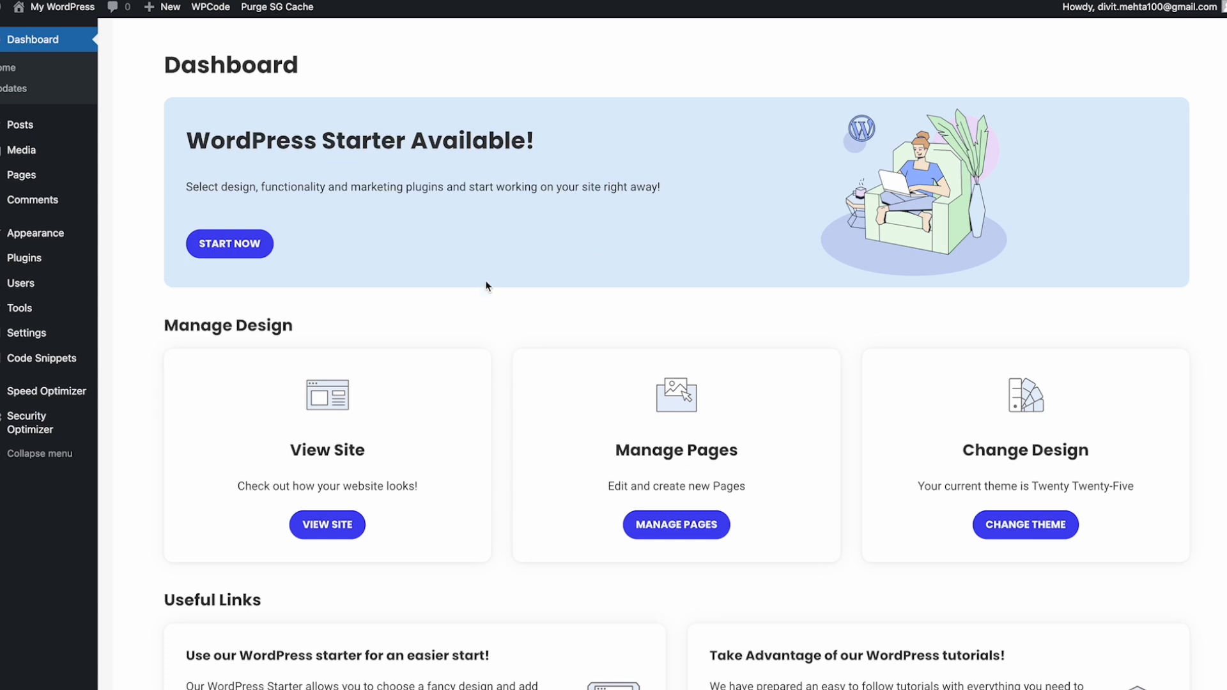
# Switch to the WordPress dashboard, search for the "wpcode" plugin, then install and activate WPCode.
pyautogui.moveTo(42, 264)
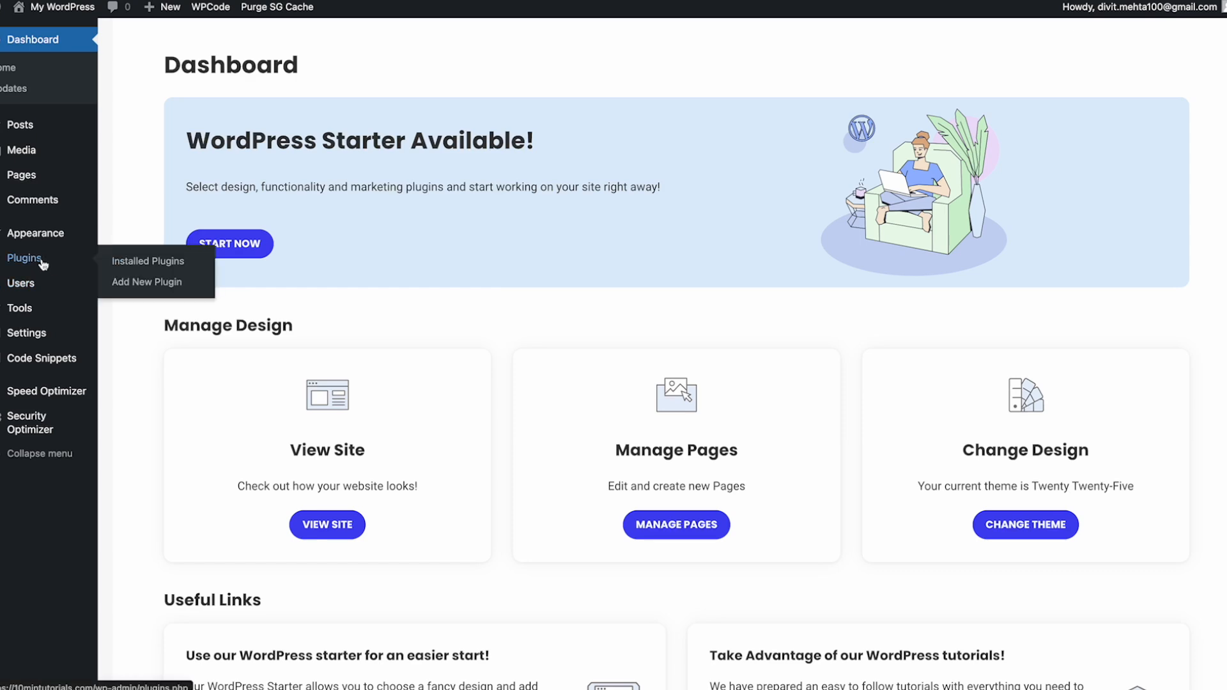
pyautogui.click(142, 283)
pyautogui.click(970, 88)
pyautogui.write('wpcode')
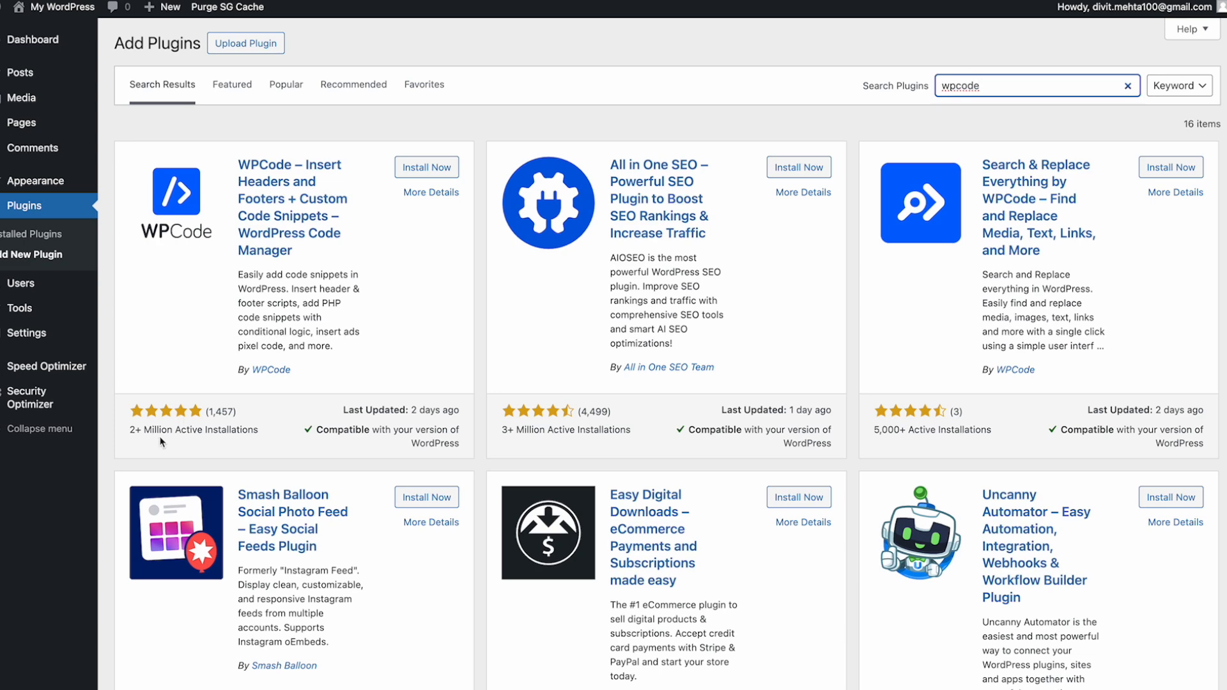
pyautogui.click(420, 174)
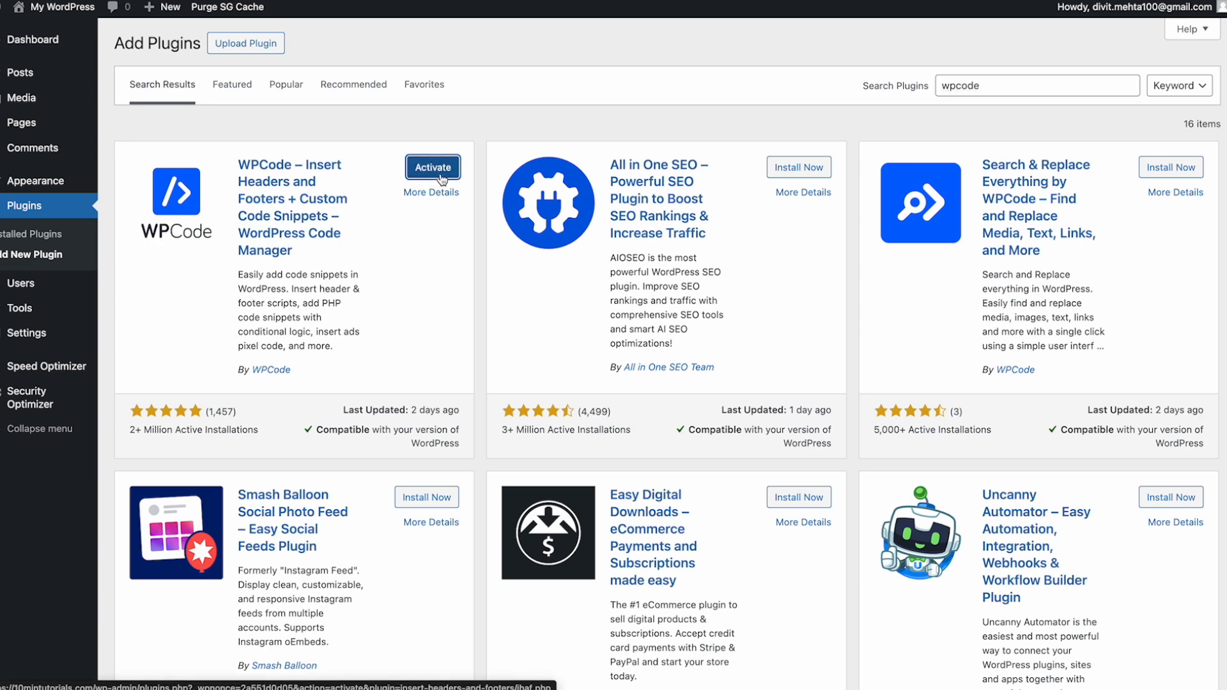
pyautogui.click(439, 177)
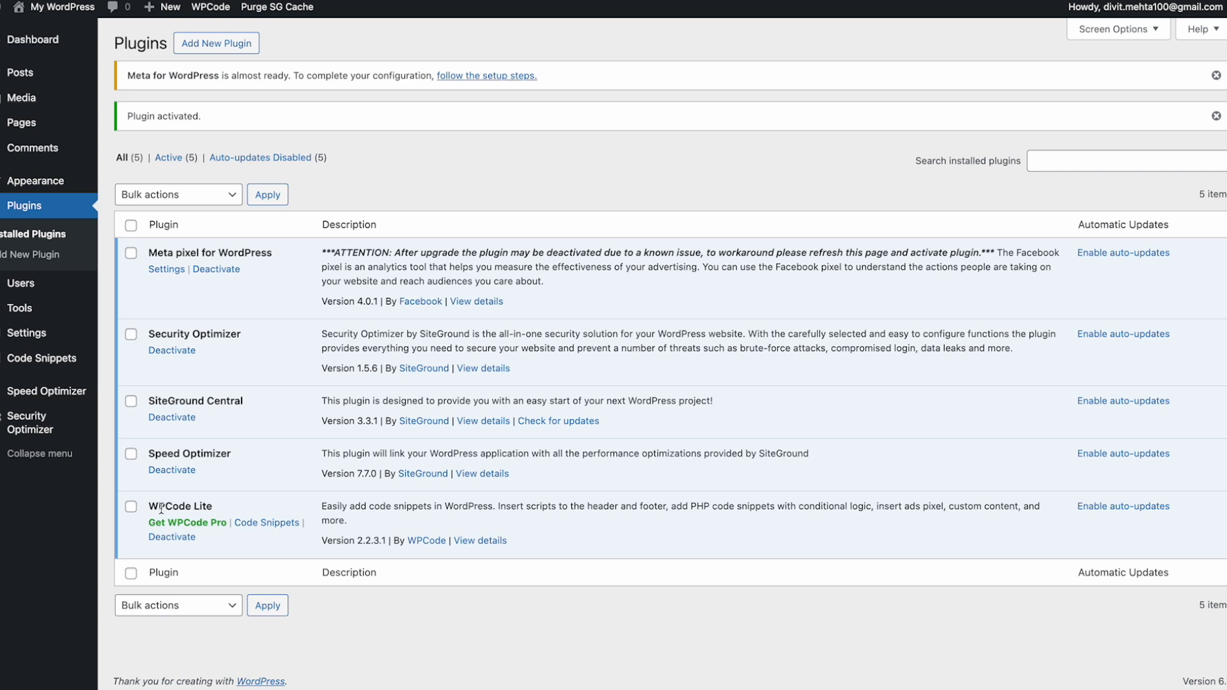
# Paste the copied Meta Pixel code into WPCode's global Header section and save the changes.
pyautogui.moveTo(43, 362)
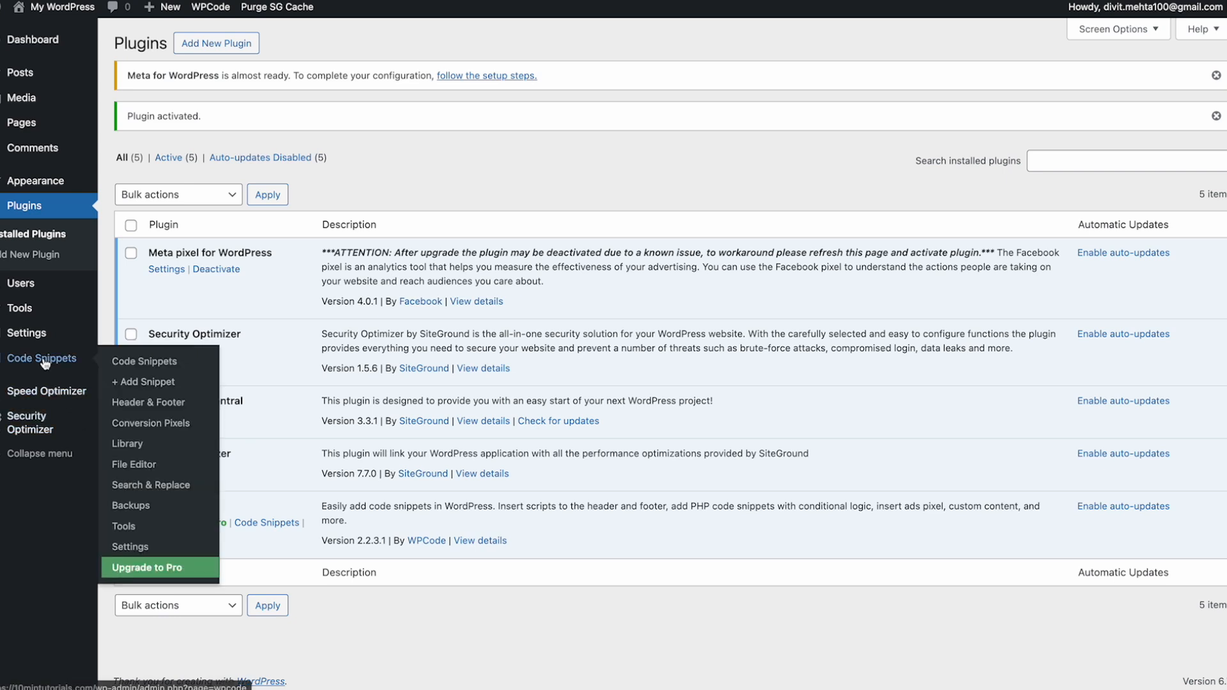
pyautogui.click(160, 404)
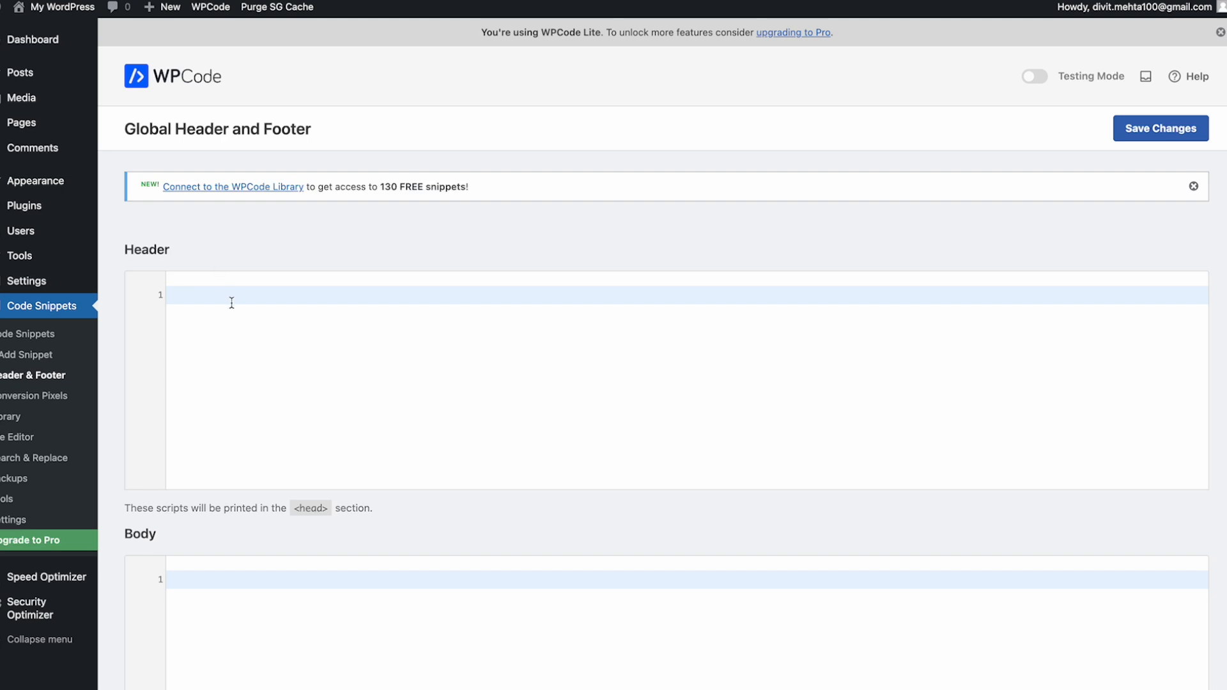
pyautogui.hotkey('ctrl', 'v')
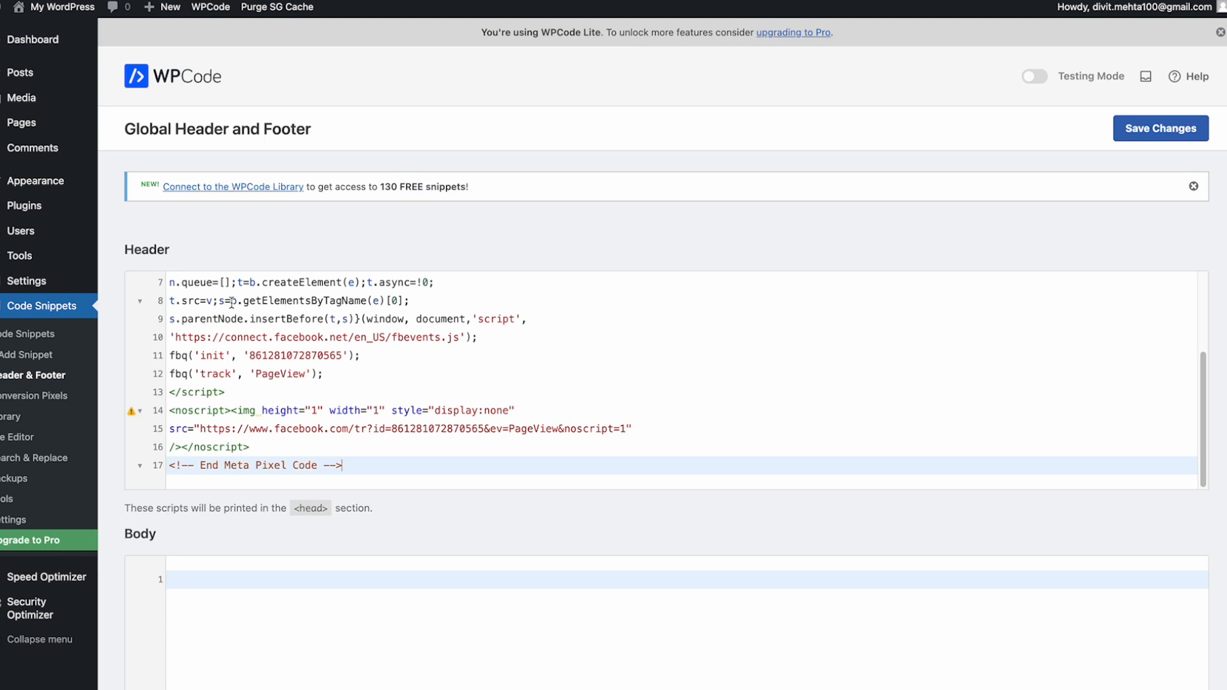
pyautogui.click(1175, 134)
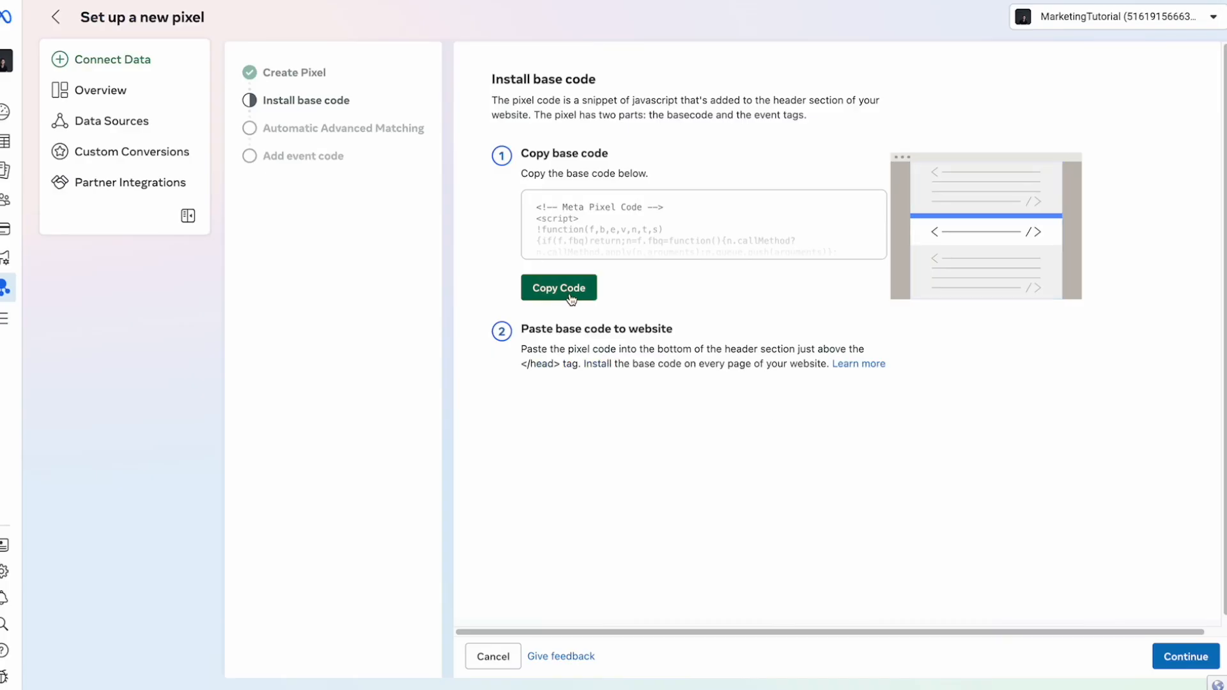
# Continue the pixel setup in Meta Events Manager and turn on Automatic Advanced Matching with all customer information fields.
pyautogui.click(1171, 662)
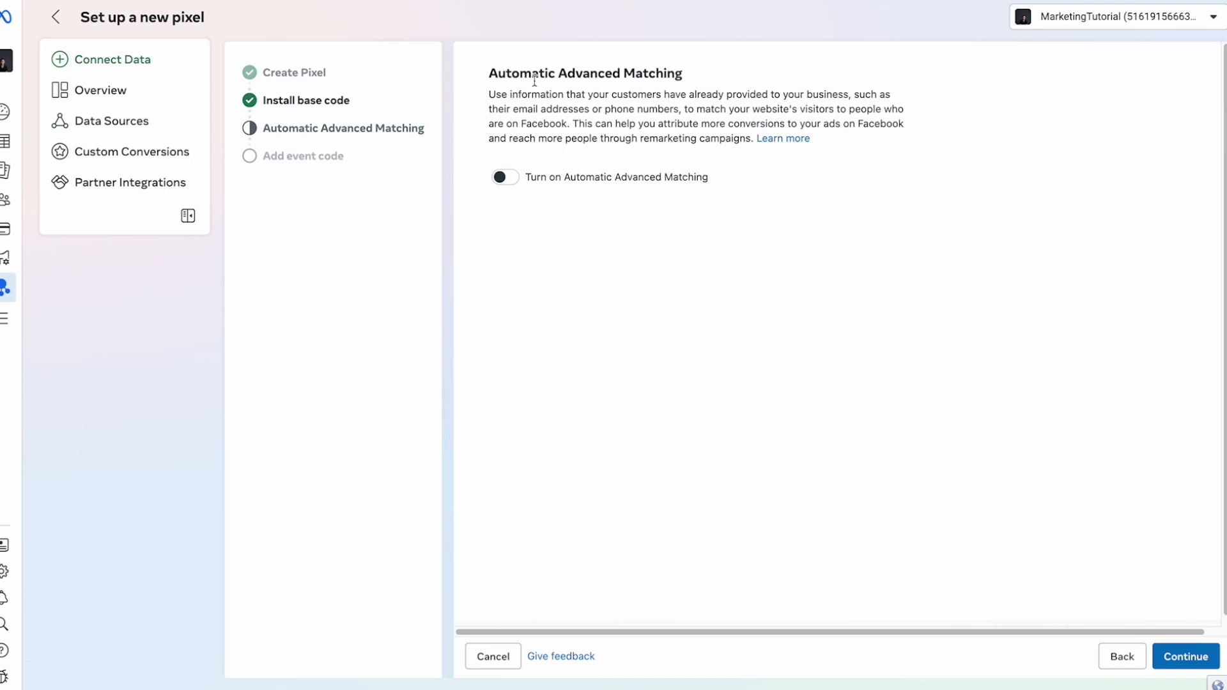
pyautogui.click(506, 180)
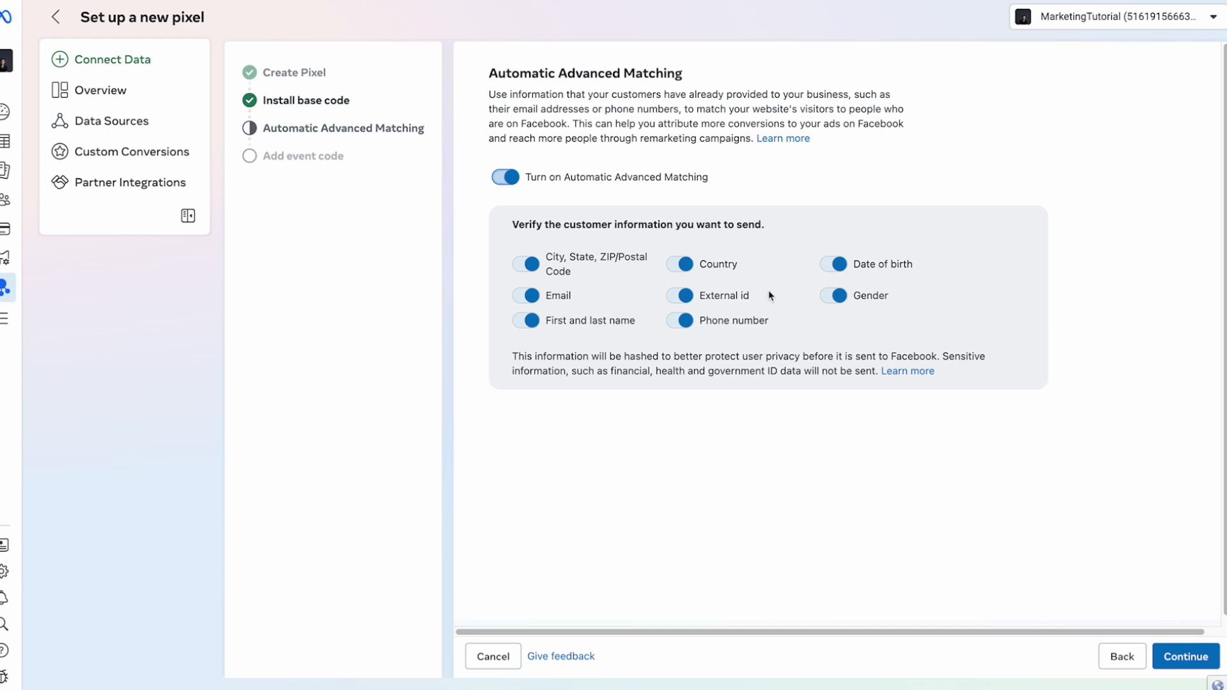
pyautogui.click(1184, 659)
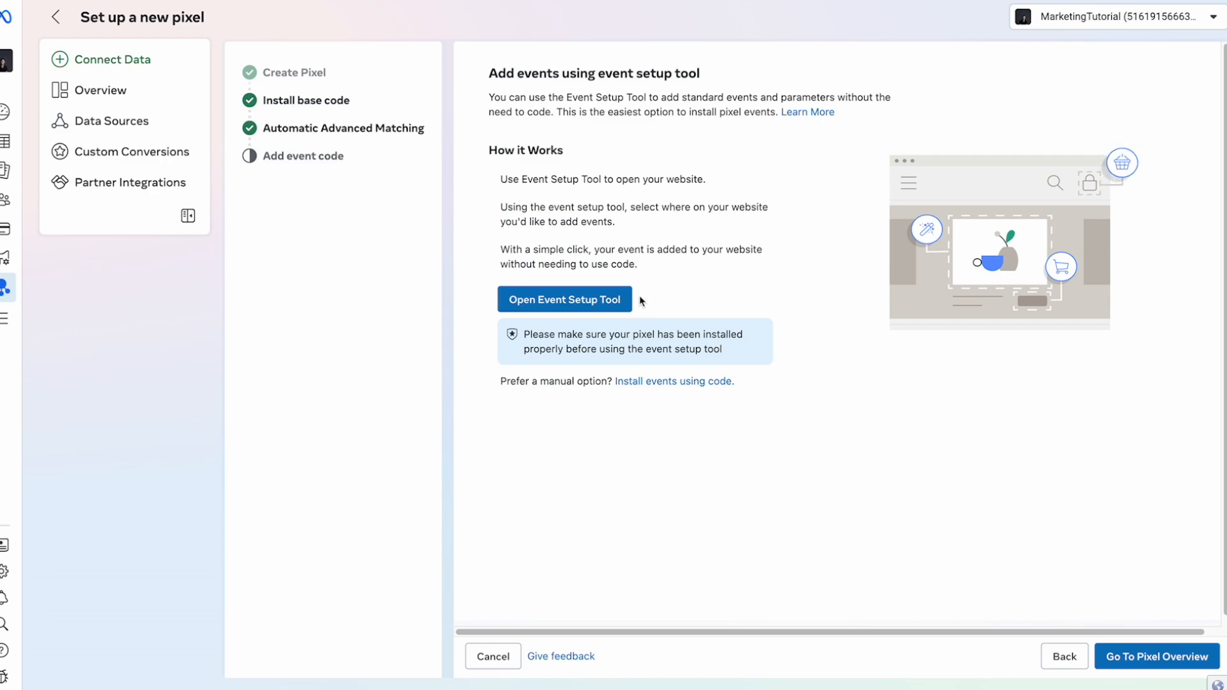
pyautogui.click(556, 303)
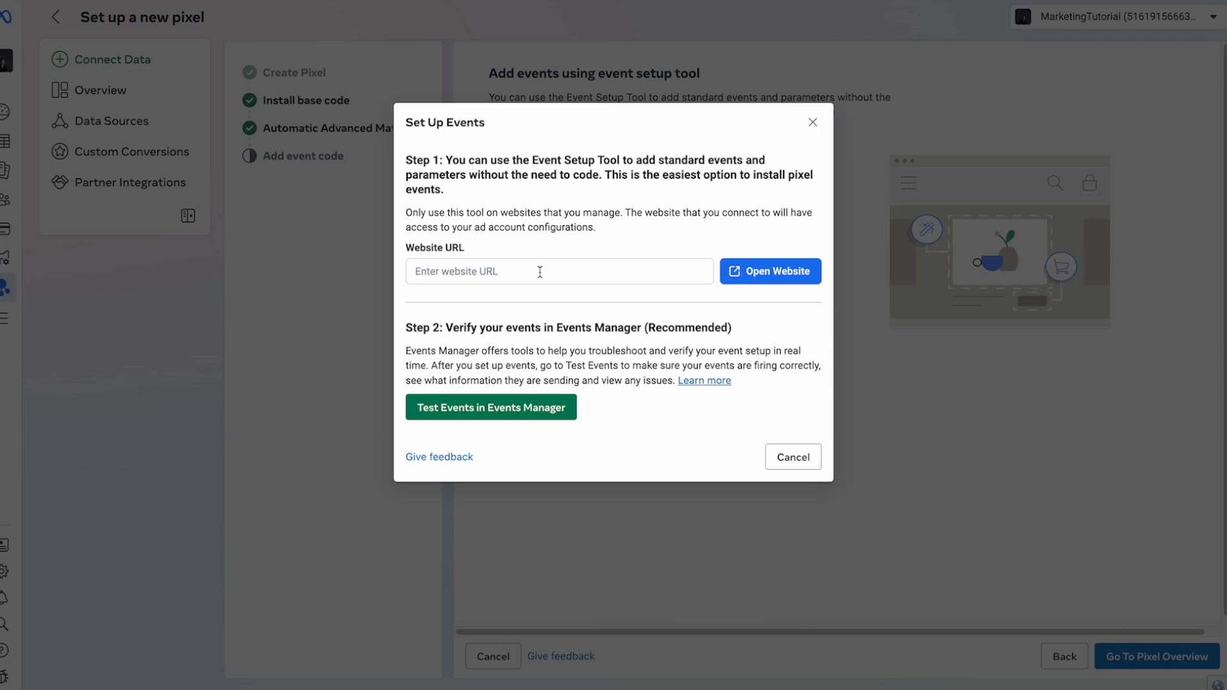
pyautogui.click(515, 271)
pyautogui.hotkey('ctrl', 'v')
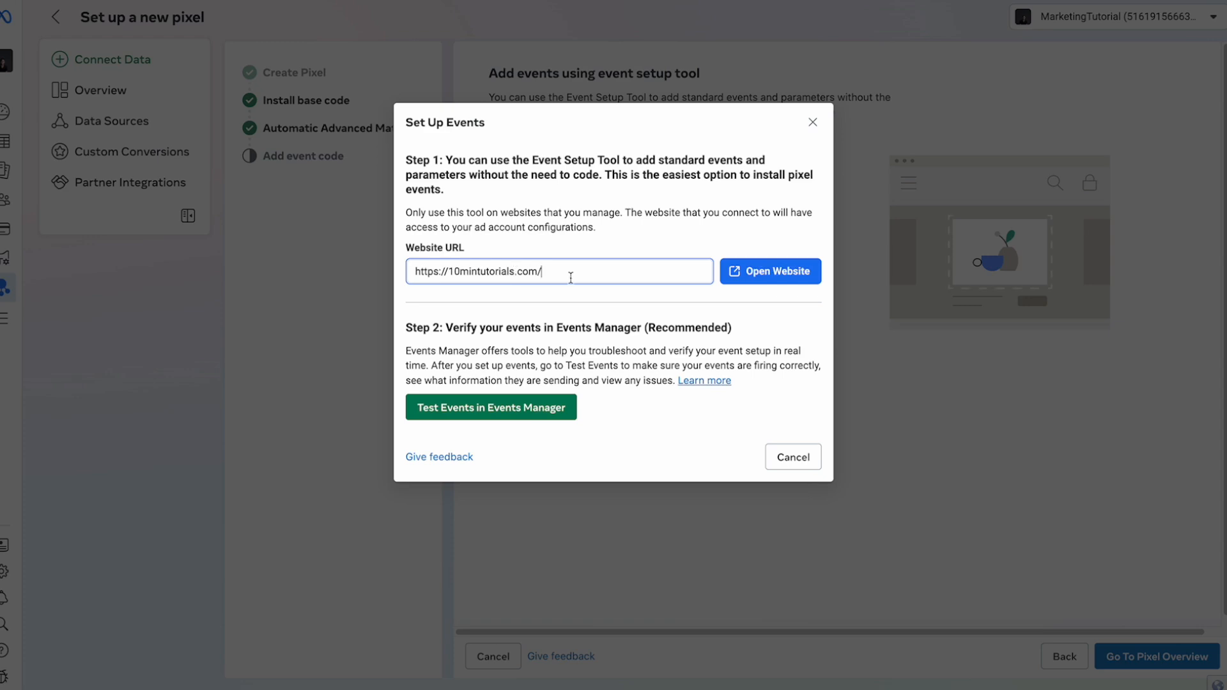
pyautogui.click(792, 276)
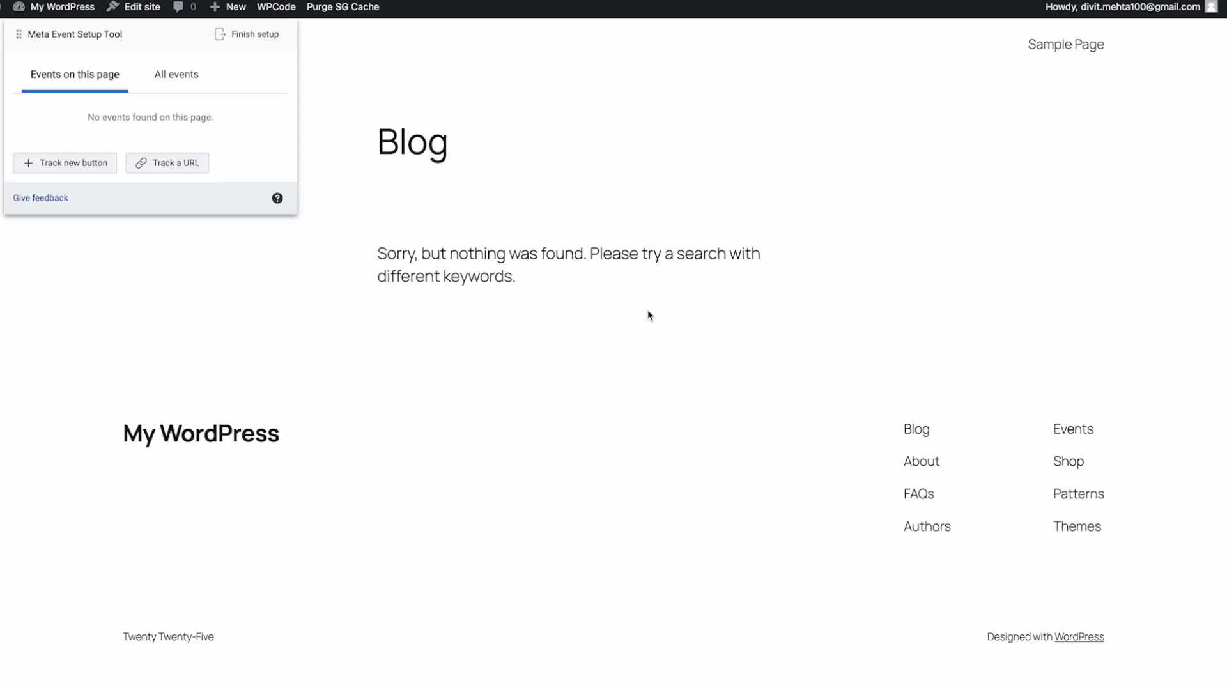
pyautogui.click(174, 165)
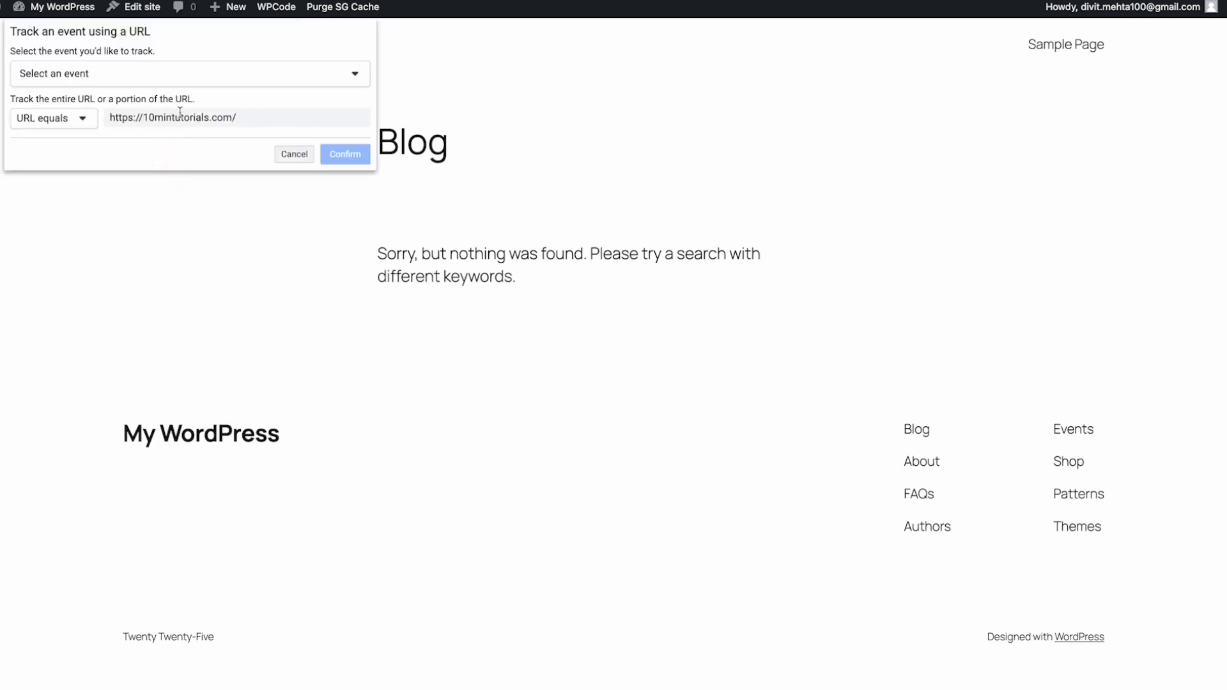
pyautogui.click(174, 75)
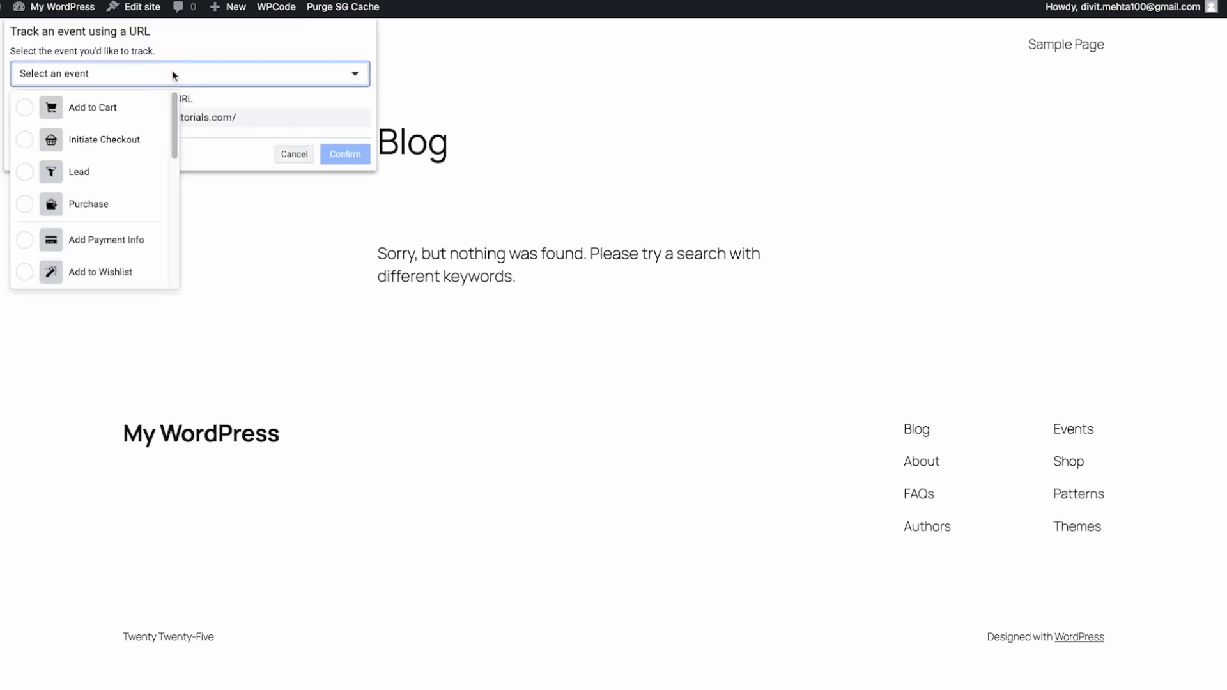
pyautogui.moveTo(174, 128); pyautogui.dragTo(193, 279)
pyautogui.click(25, 273)
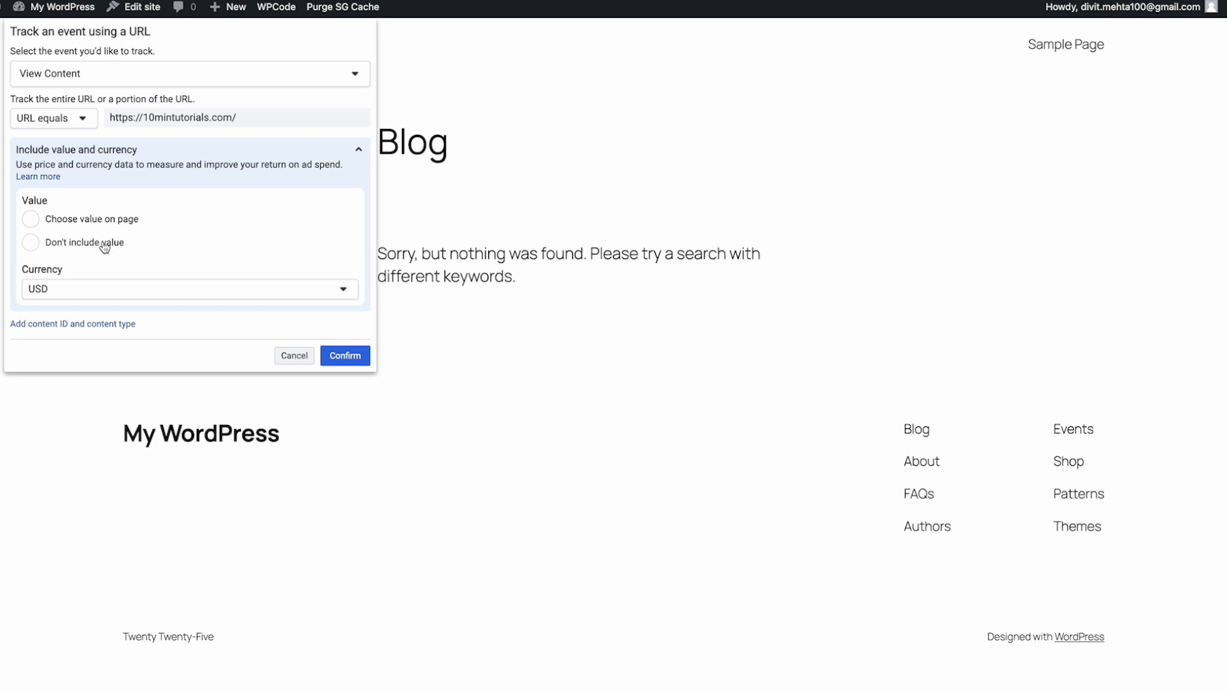
pyautogui.click(30, 243)
pyautogui.click(346, 357)
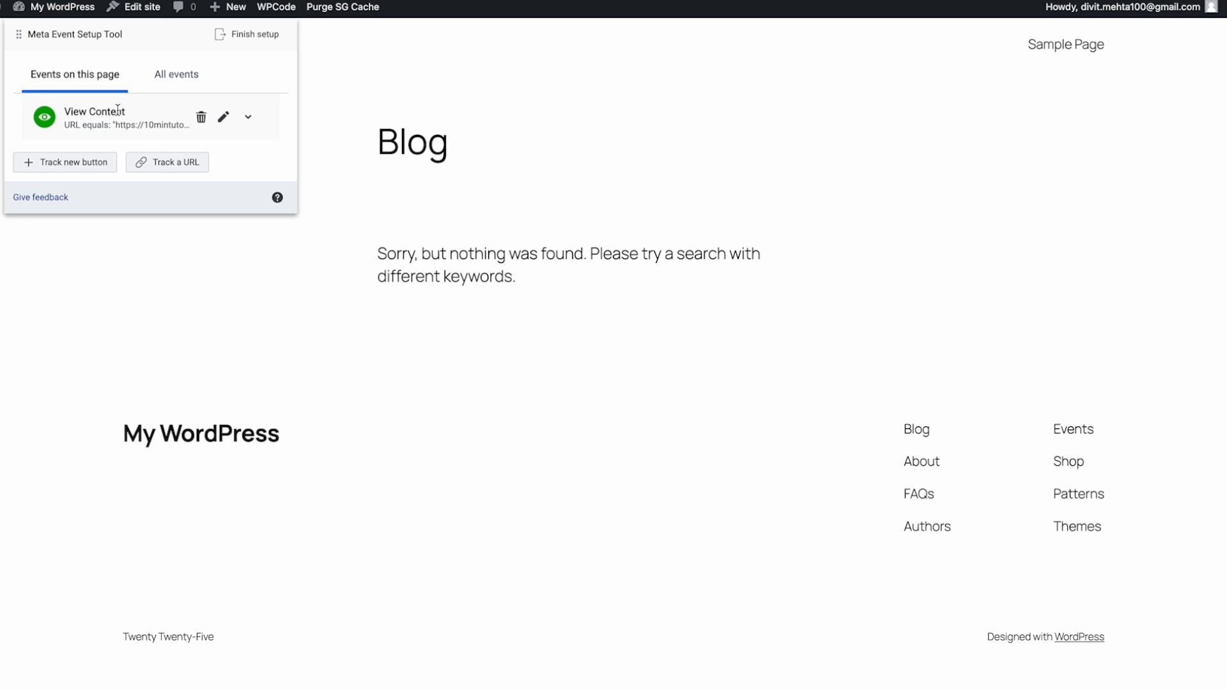
pyautogui.click(57, 168)
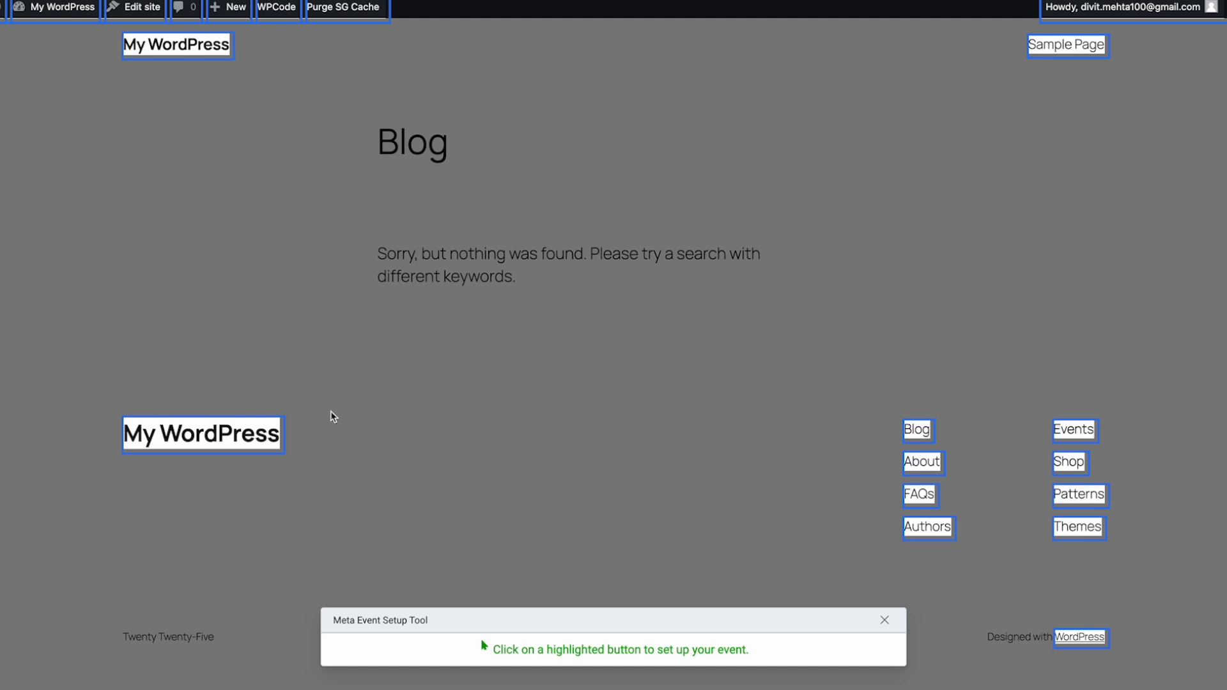
pyautogui.click(396, 357)
pyautogui.click(886, 621)
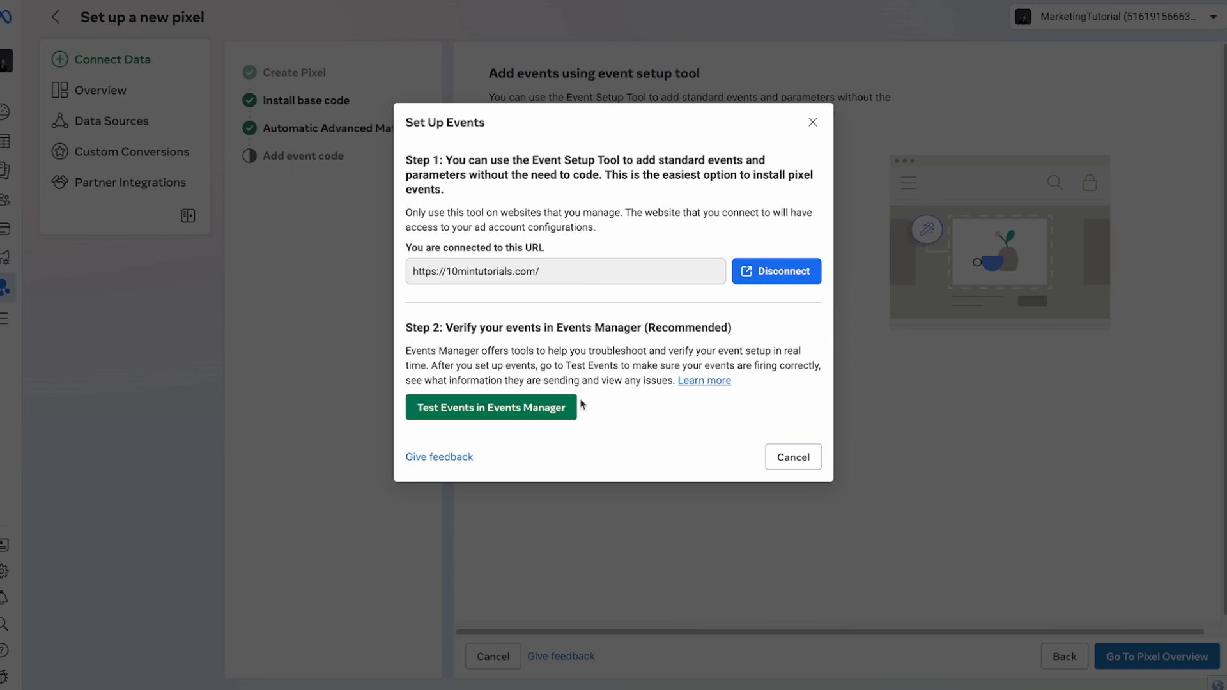
pyautogui.click(482, 413)
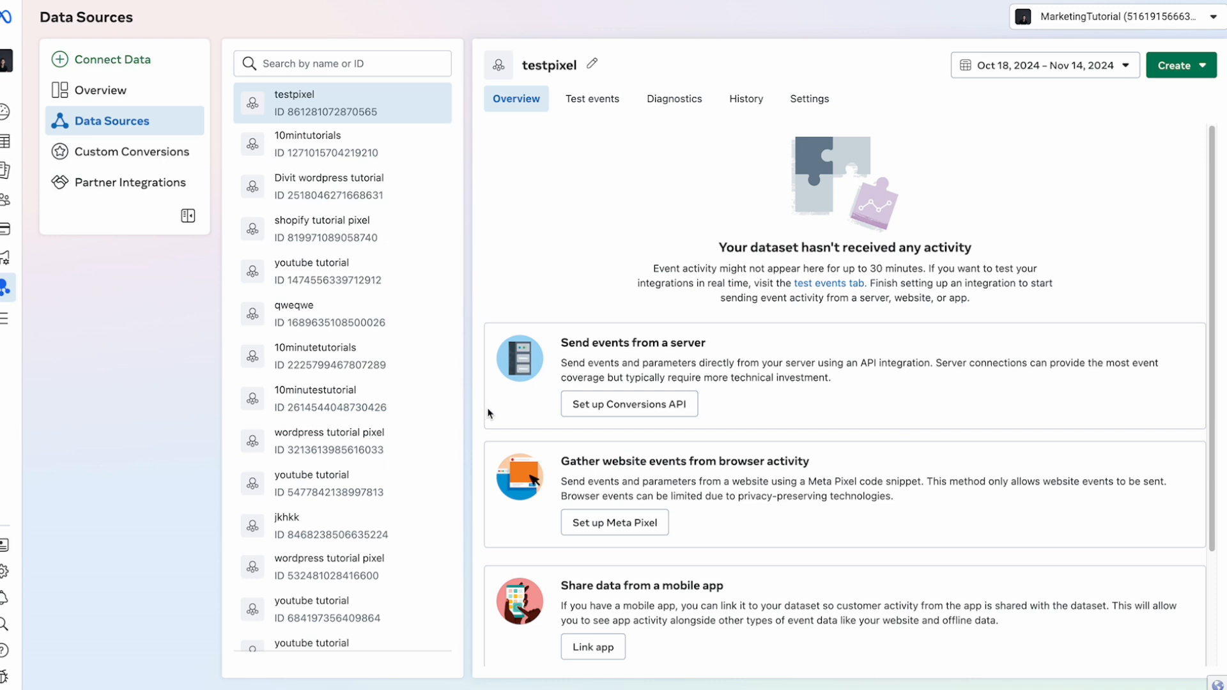
pyautogui.click(599, 106)
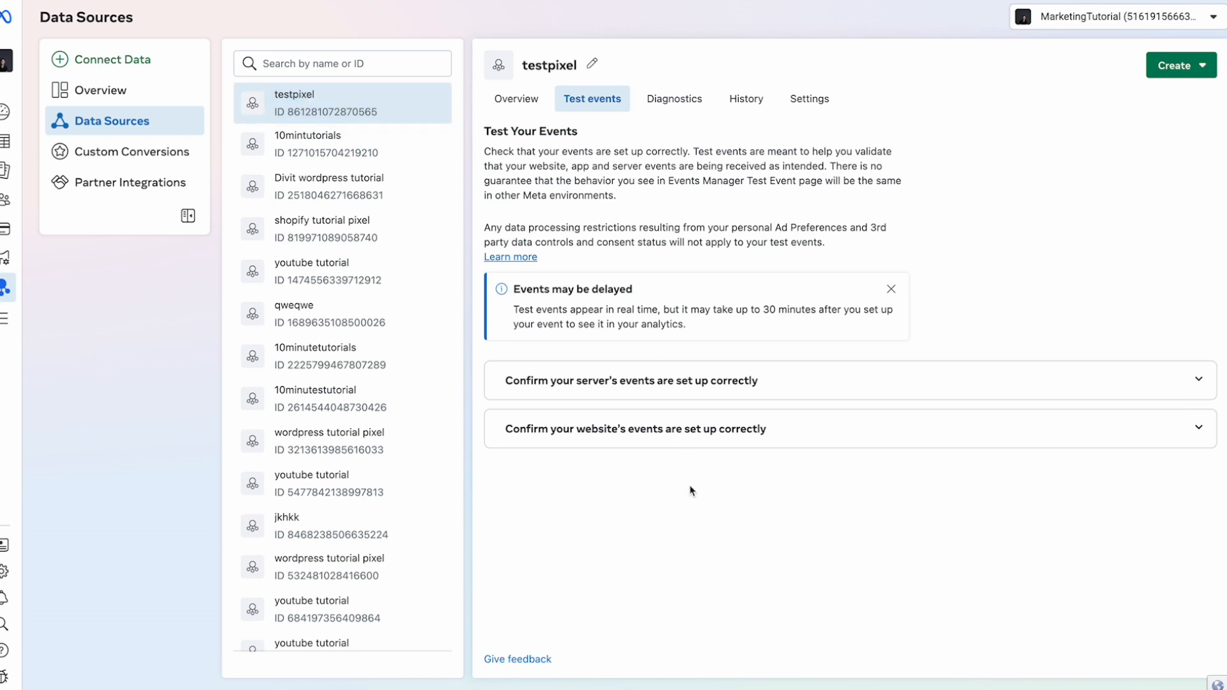
pyautogui.click(693, 439)
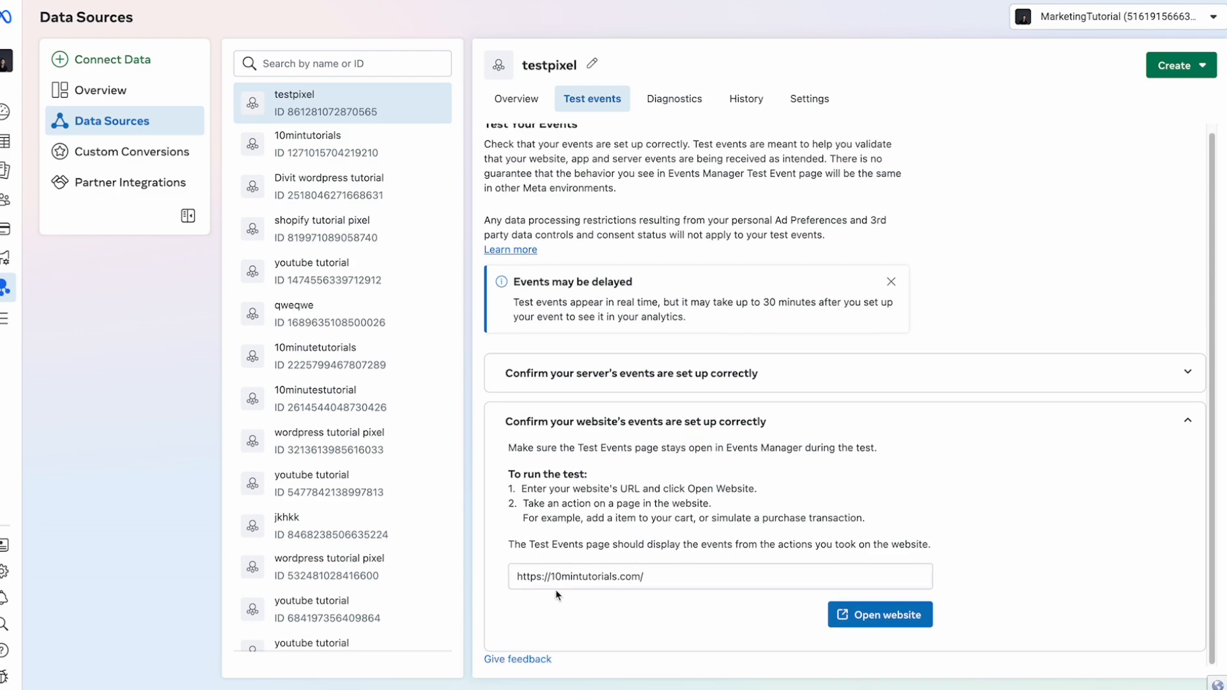
pyautogui.click(885, 617)
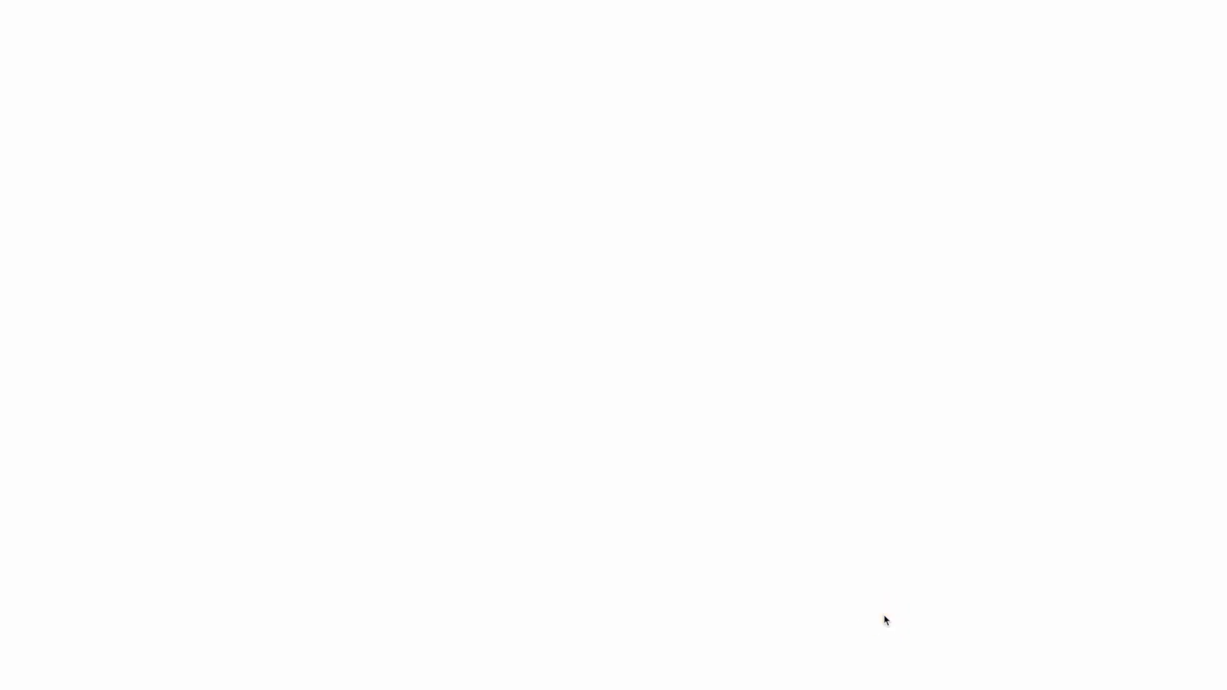